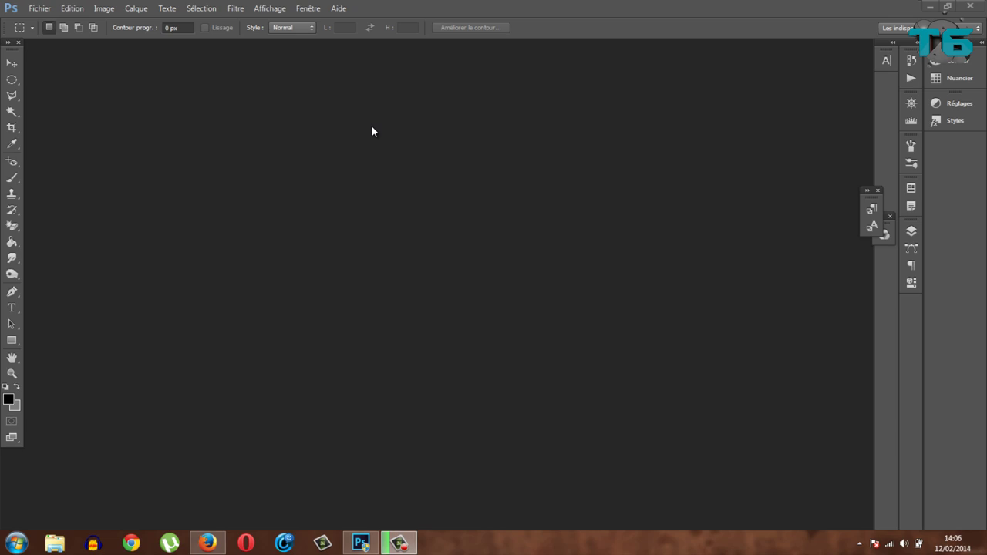
# Open the Scrat image e27y1han.jpg from the Bureau (desktop) folder
pyautogui.click(46, 12)
pyautogui.click(34, 11)
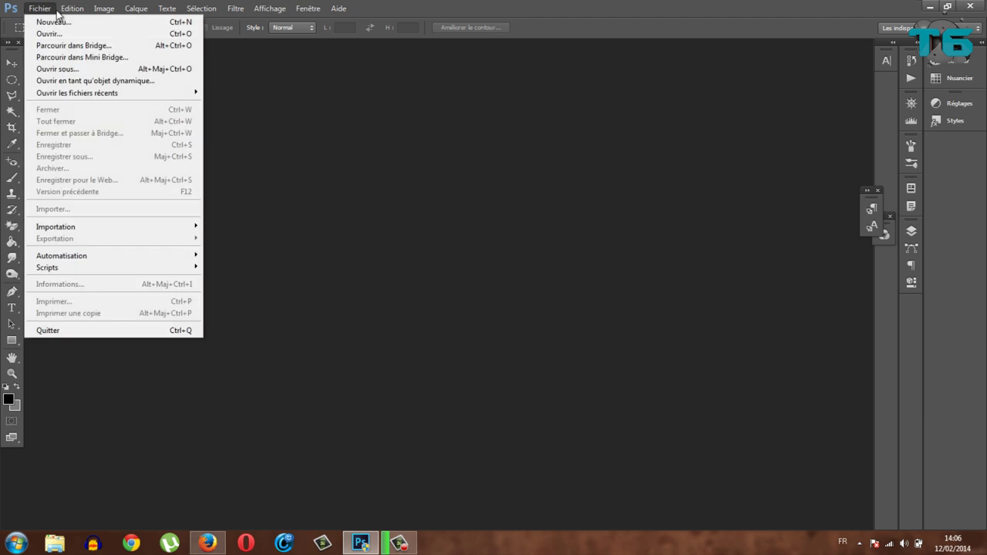
pyautogui.click(58, 34)
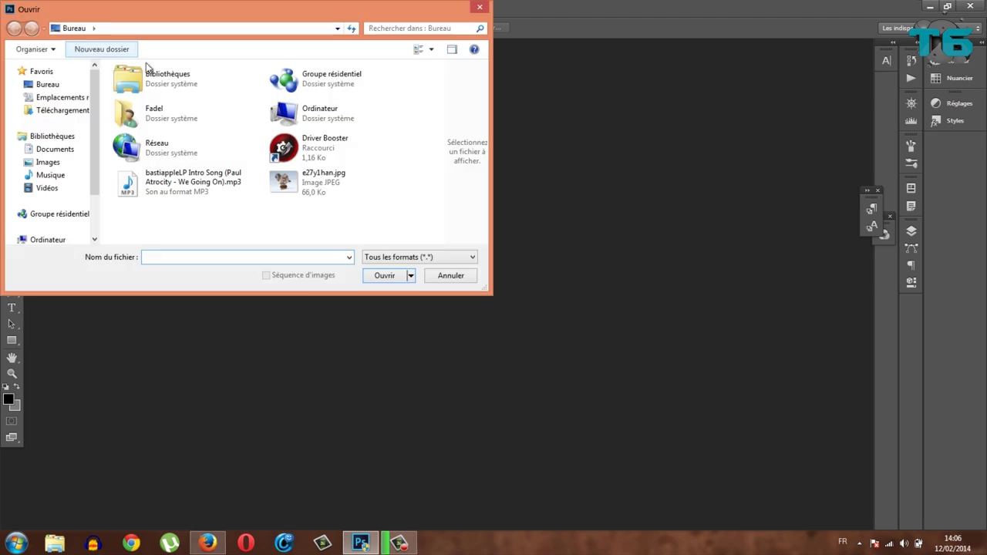
pyautogui.click(365, 190)
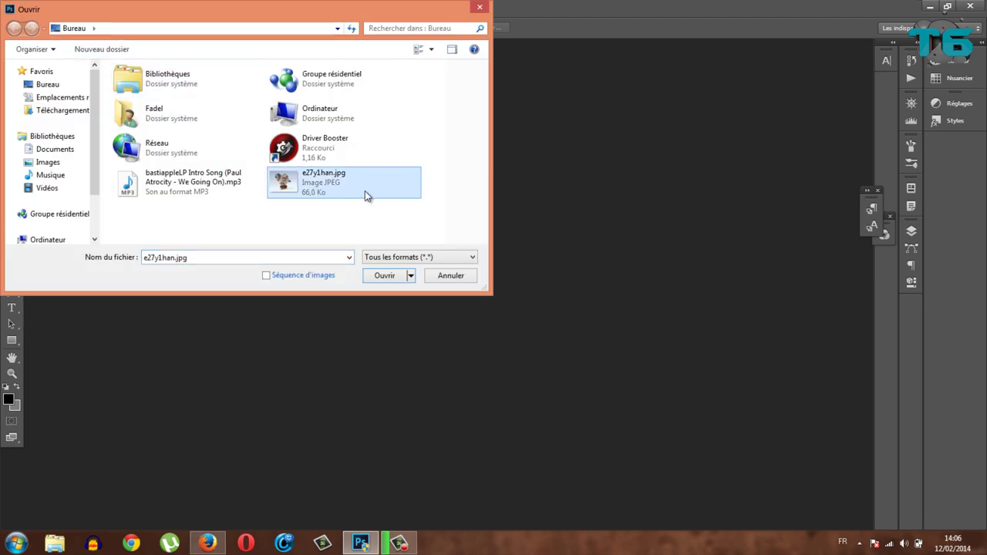
pyautogui.click(391, 276)
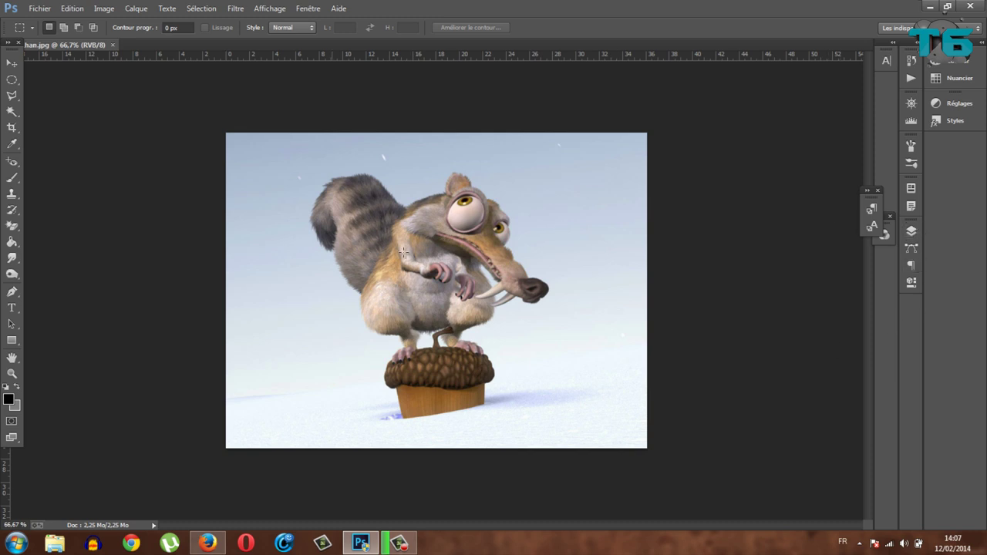
# Duplicate the Arrière-plan layer into a new Arrière-plan copie layer
pyautogui.click(911, 231)
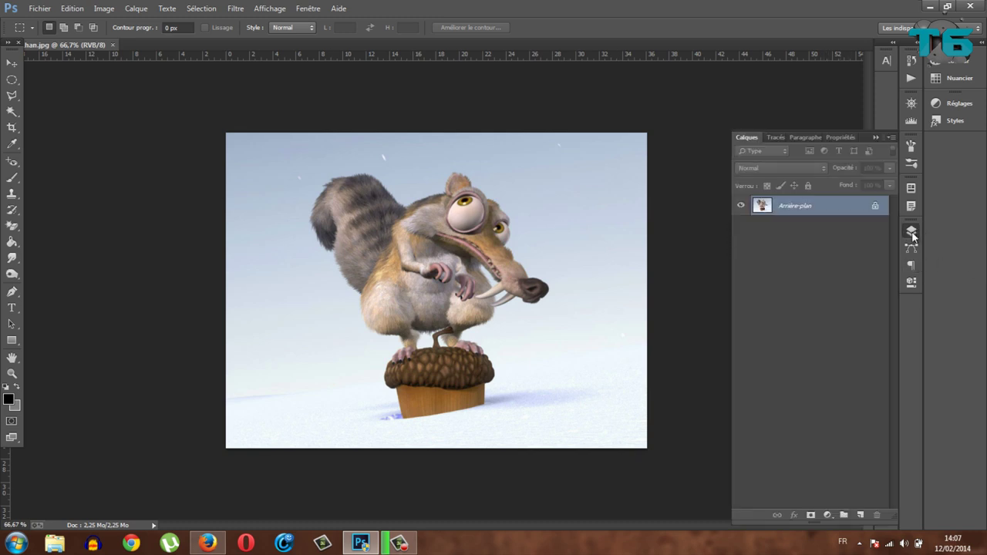
pyautogui.rightClick(835, 206)
pyautogui.click(841, 229)
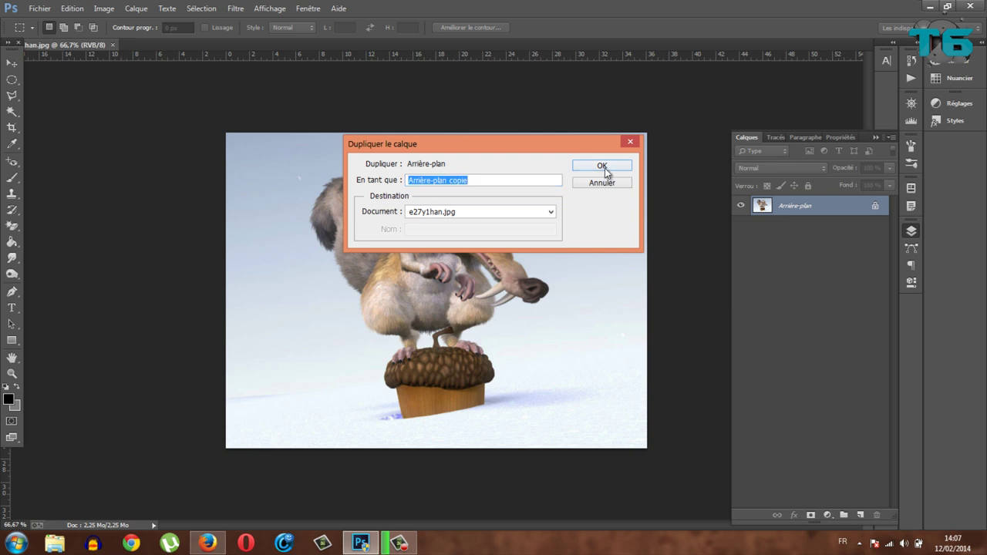
pyautogui.click(605, 168)
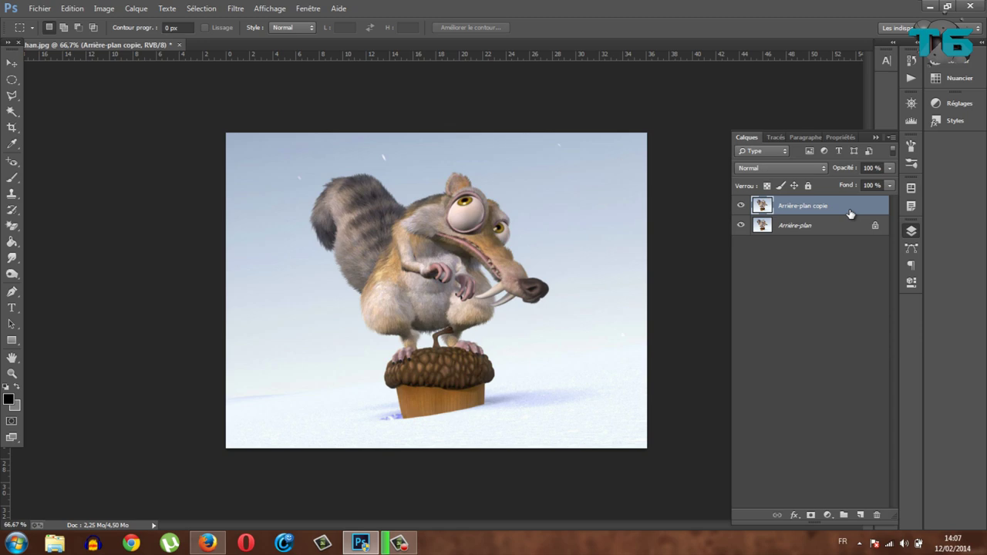
pyautogui.doubleClick(849, 213)
pyautogui.click(919, 247)
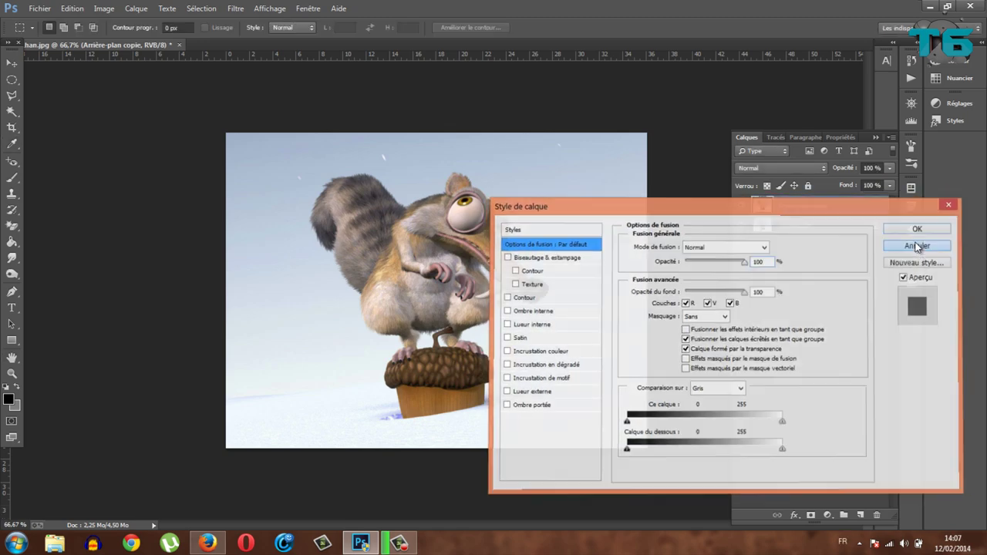
pyautogui.click(876, 137)
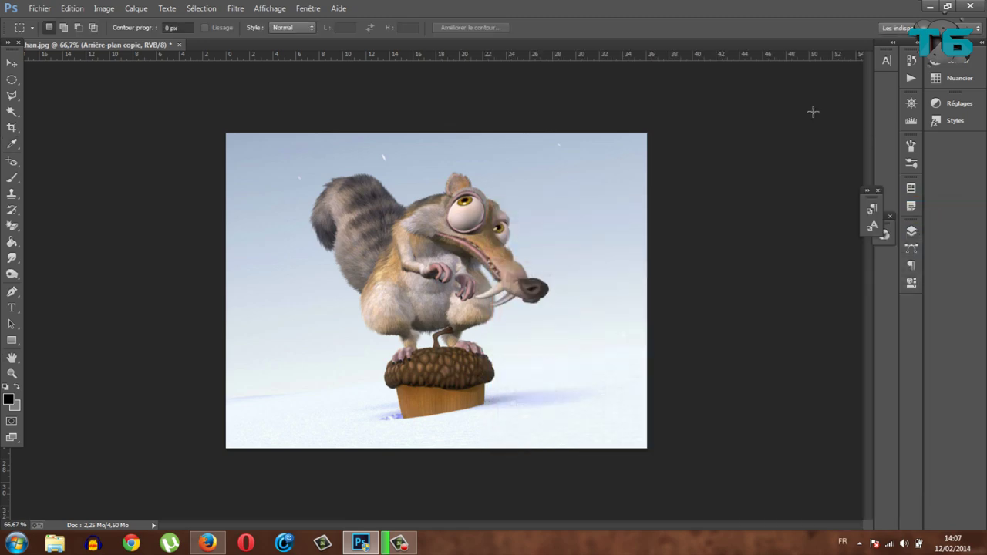
# Apply Couleur automatique to the Arrière-plan copie layer for a cooler tone
pyautogui.click(102, 9)
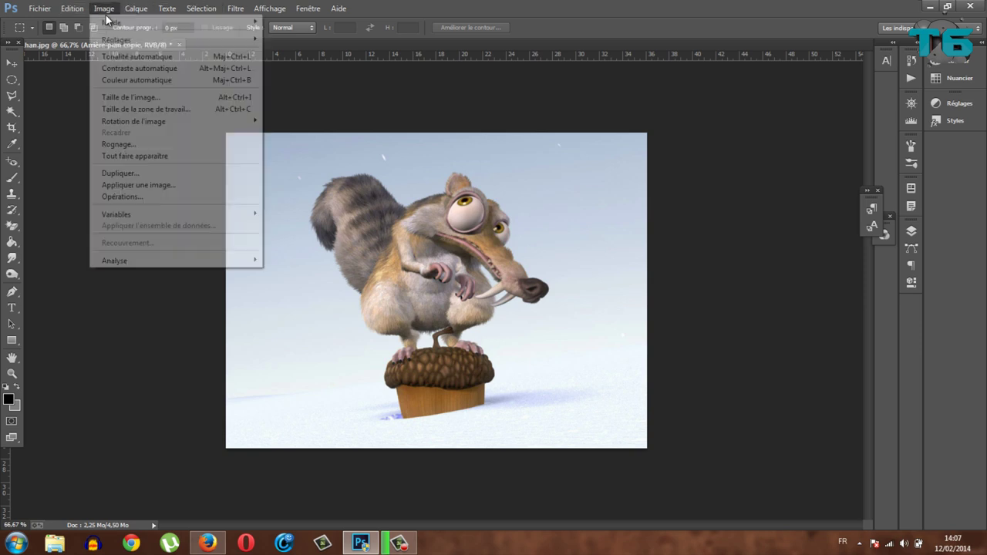
pyautogui.click(158, 81)
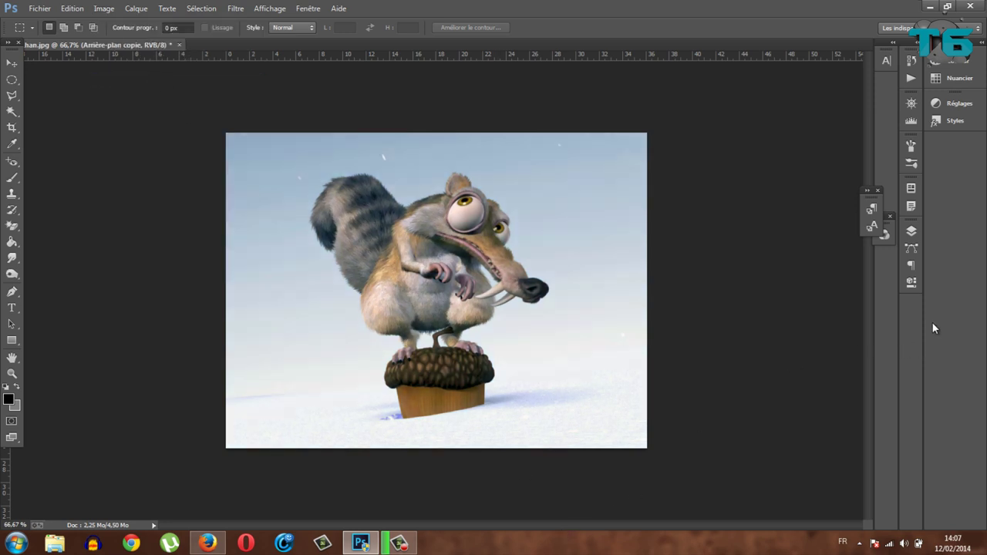
pyautogui.click(912, 232)
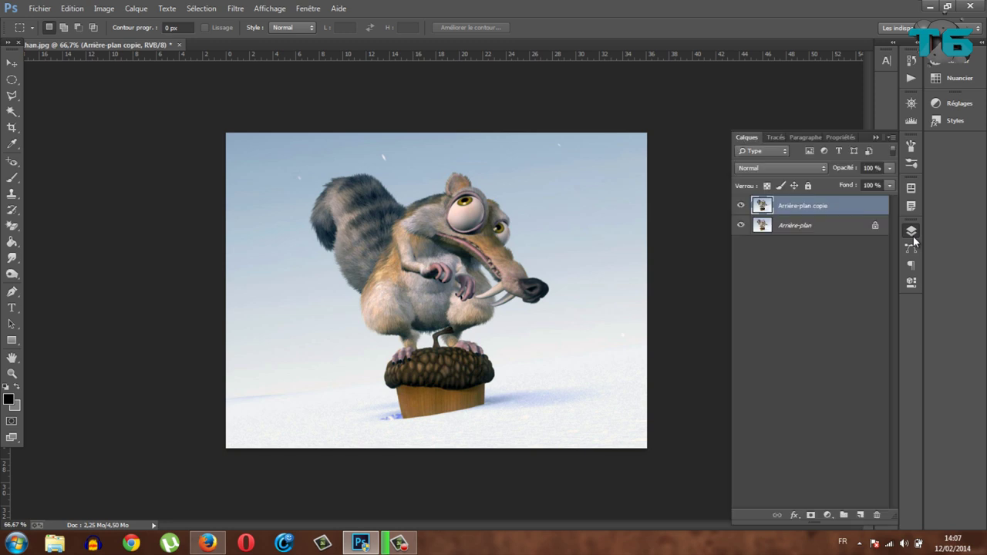
# Duplicate Arrière-plan copie as Arrière-plan copie 2 and apply Contraste automatique to it
pyautogui.rightClick(844, 211)
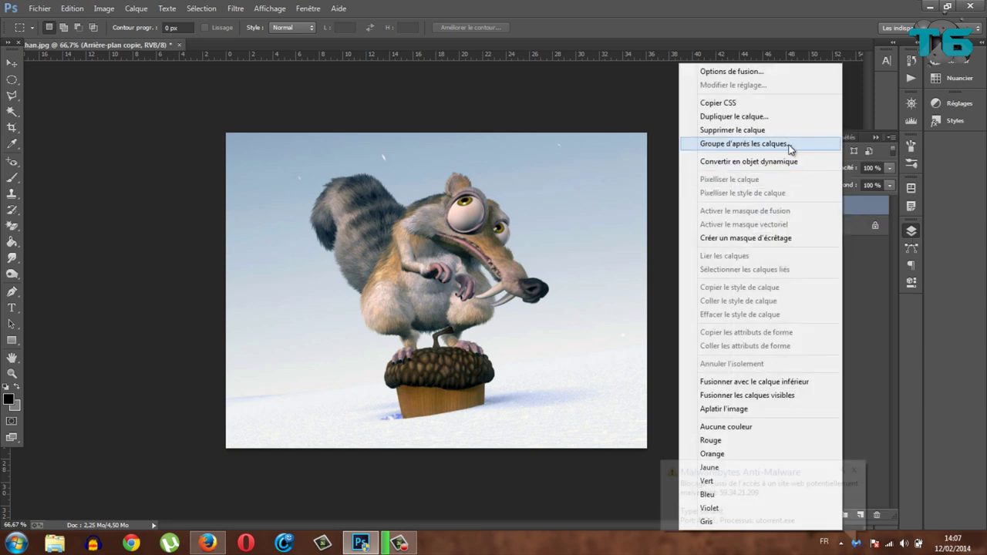
pyautogui.click(867, 202)
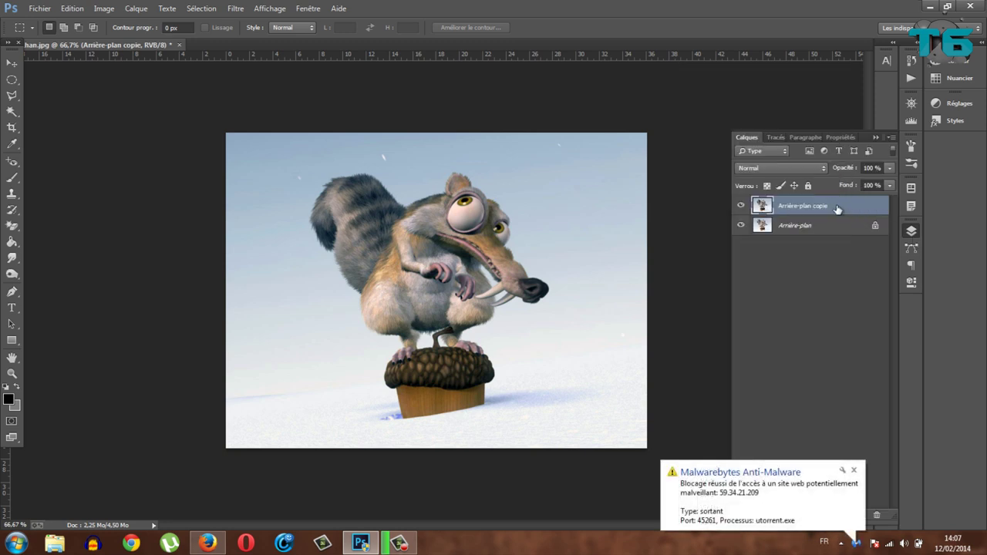
pyautogui.rightClick(849, 206)
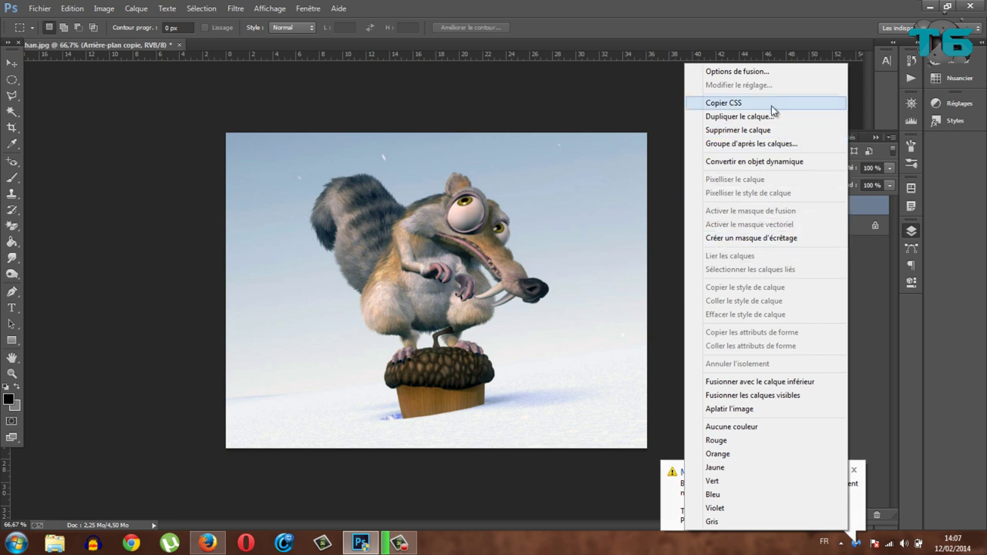
pyautogui.click(782, 121)
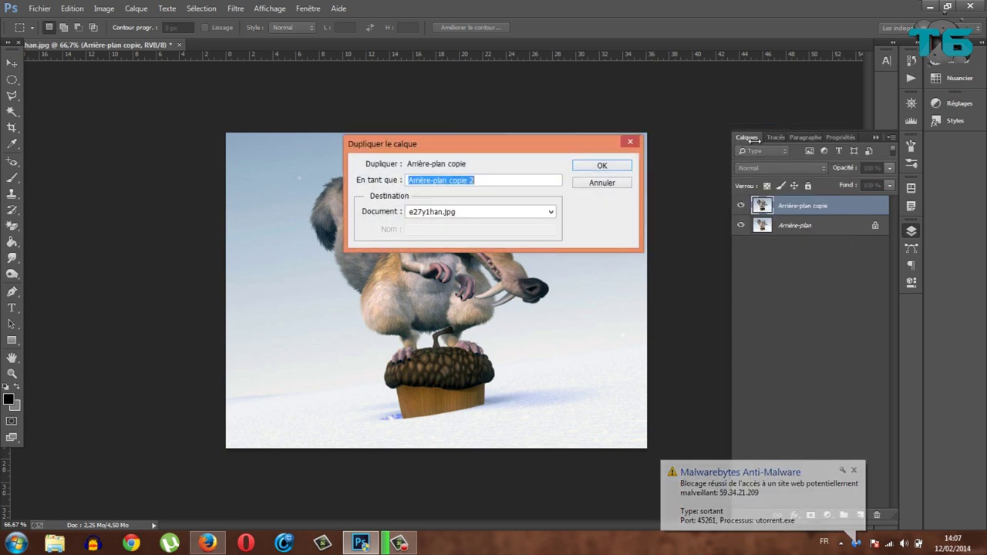
pyautogui.click(601, 165)
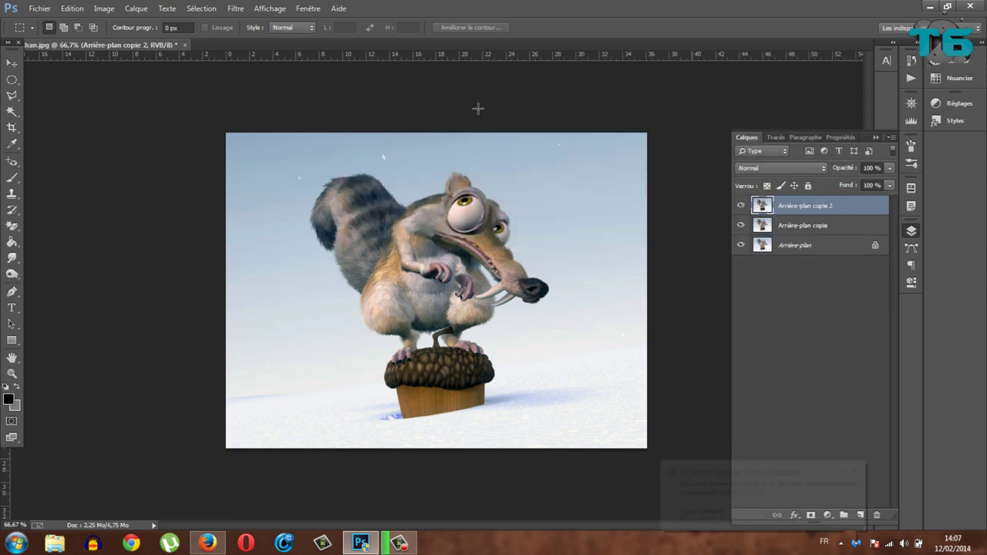
pyautogui.click(104, 10)
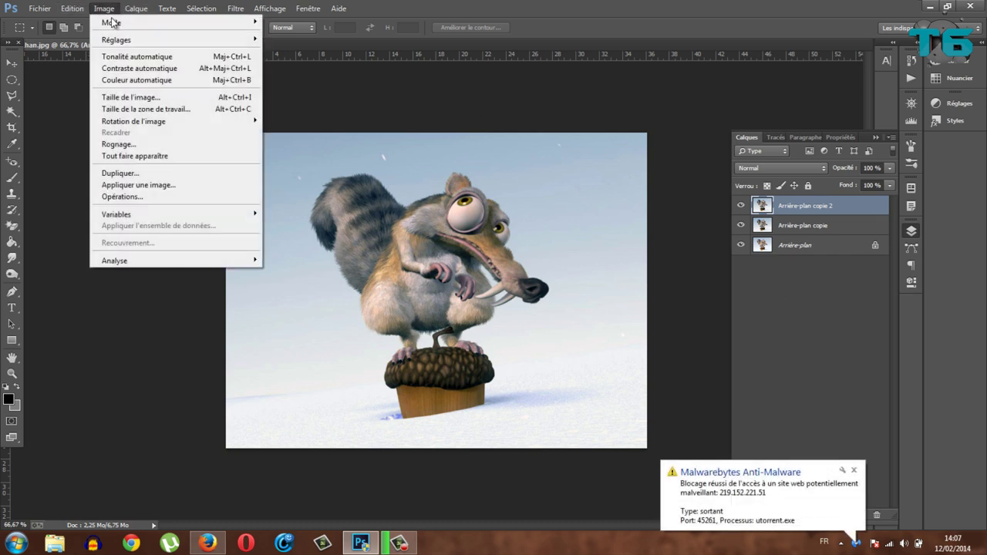
pyautogui.click(161, 68)
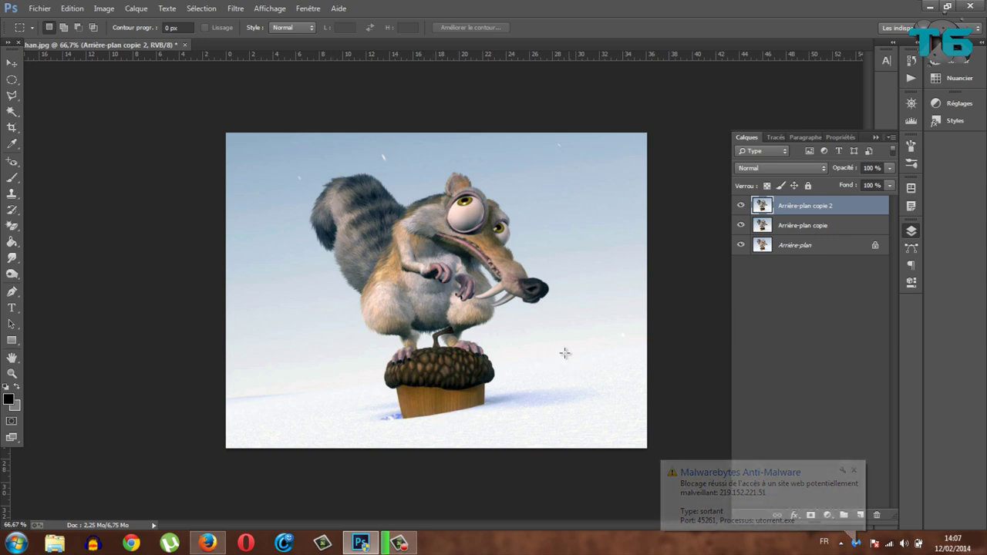
# Add a Balance des couleurs layer with midtones Cyan/Rouge -8, Magenta/Vert -16, Jaune/Bleu -8
pyautogui.click(874, 137)
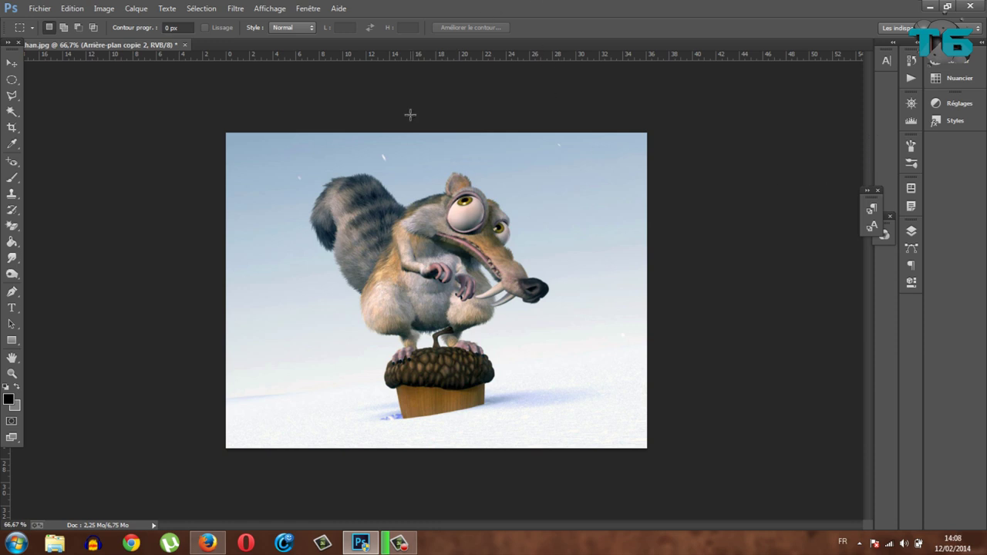
pyautogui.click(948, 104)
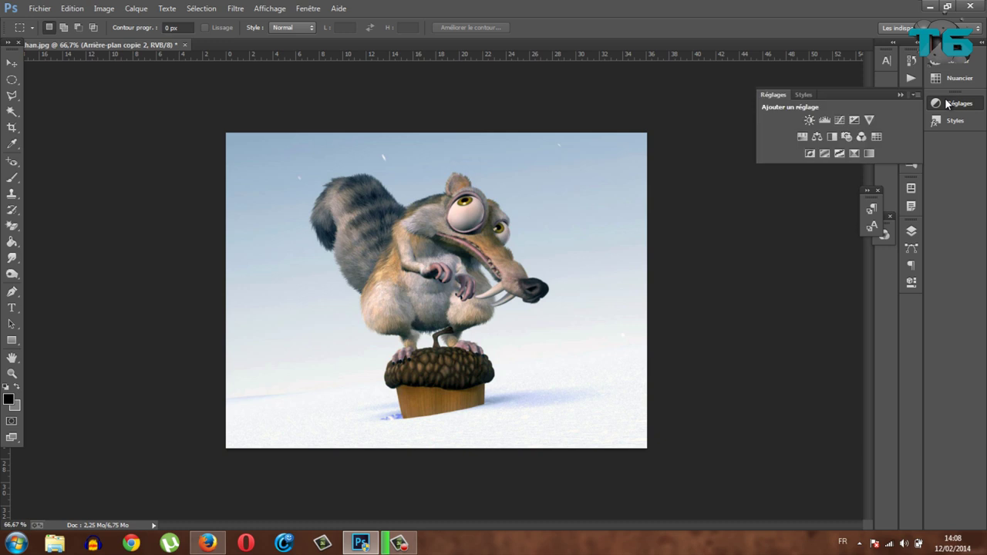
pyautogui.click(818, 140)
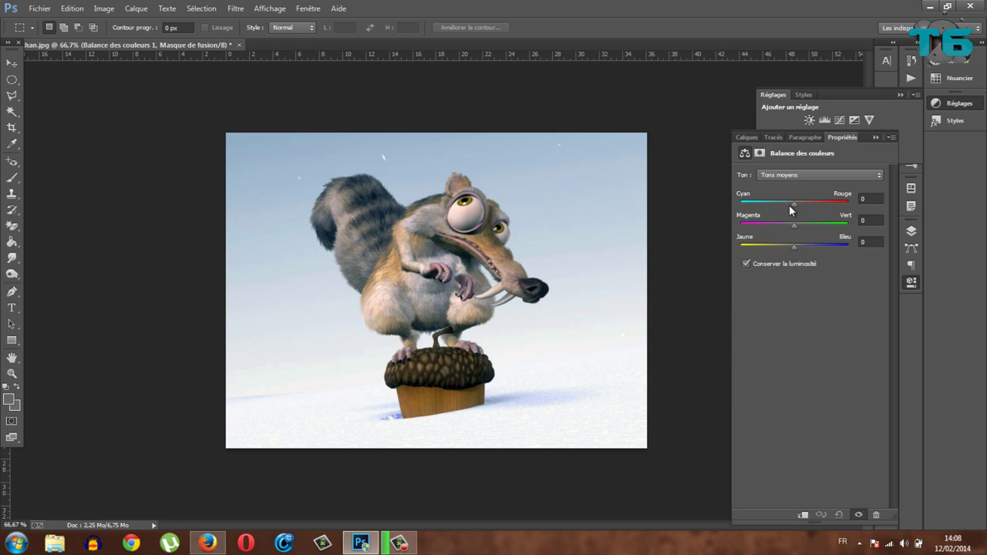
pyautogui.moveTo(794, 205); pyautogui.dragTo(790, 206)
pyautogui.click(790, 245)
pyautogui.moveTo(792, 225); pyautogui.dragTo(790, 225)
pyautogui.click(875, 137)
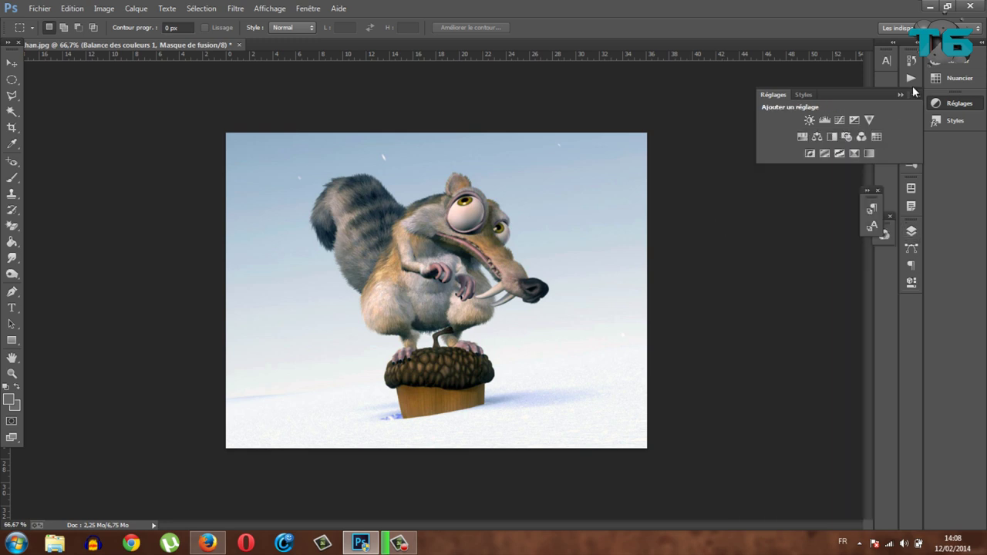
pyautogui.click(900, 94)
pyautogui.click(912, 230)
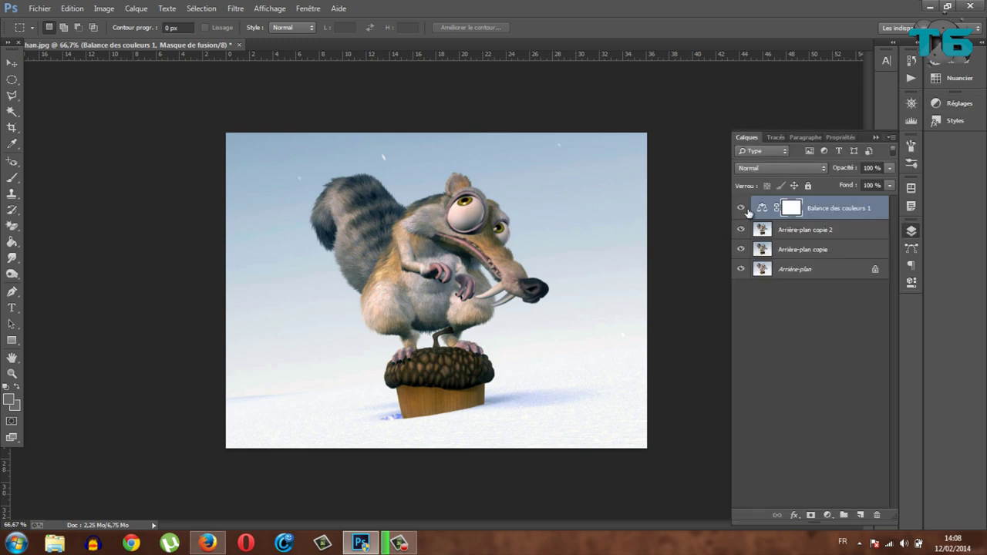
# Toggle the colour balance and Arrière-plan copie 2 visibility to compare, leaving both on
pyautogui.click(741, 209)
pyautogui.click(741, 208)
pyautogui.click(742, 208)
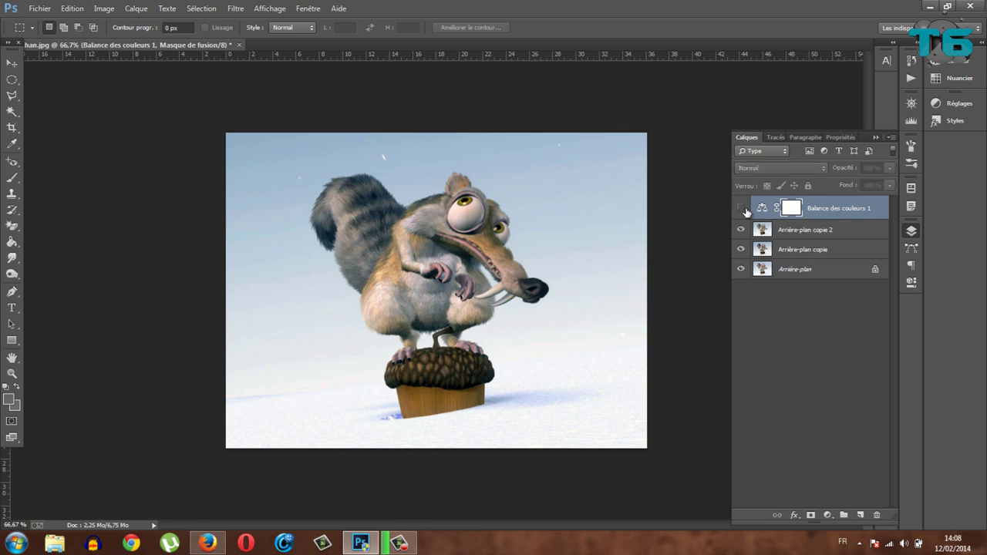
pyautogui.click(741, 230)
pyautogui.click(740, 230)
pyautogui.click(743, 209)
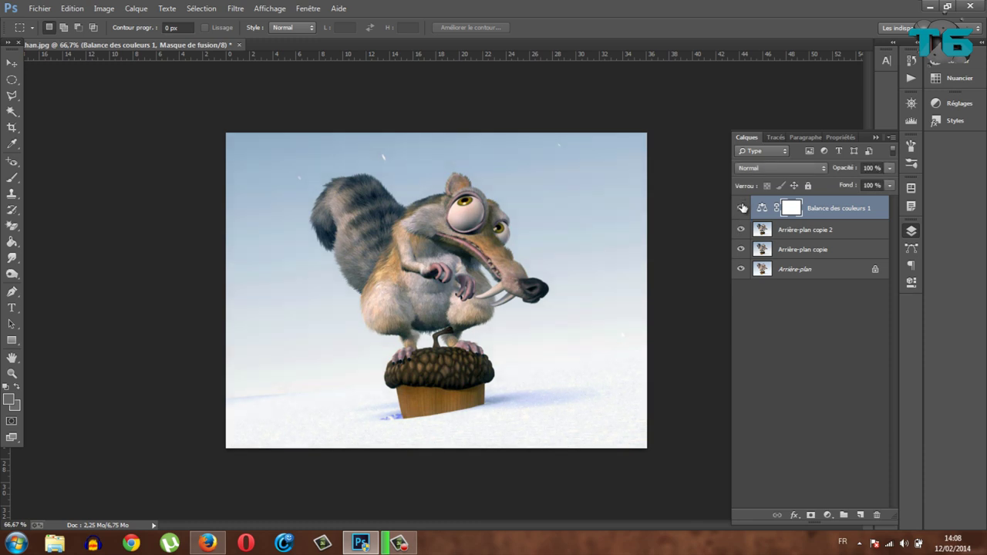
pyautogui.click(743, 208)
pyautogui.click(742, 208)
pyautogui.click(743, 208)
# Review the Balance des couleurs 1 properties showing midtones -8, -7 and -8
pyautogui.click(766, 209)
pyautogui.doubleClick(766, 208)
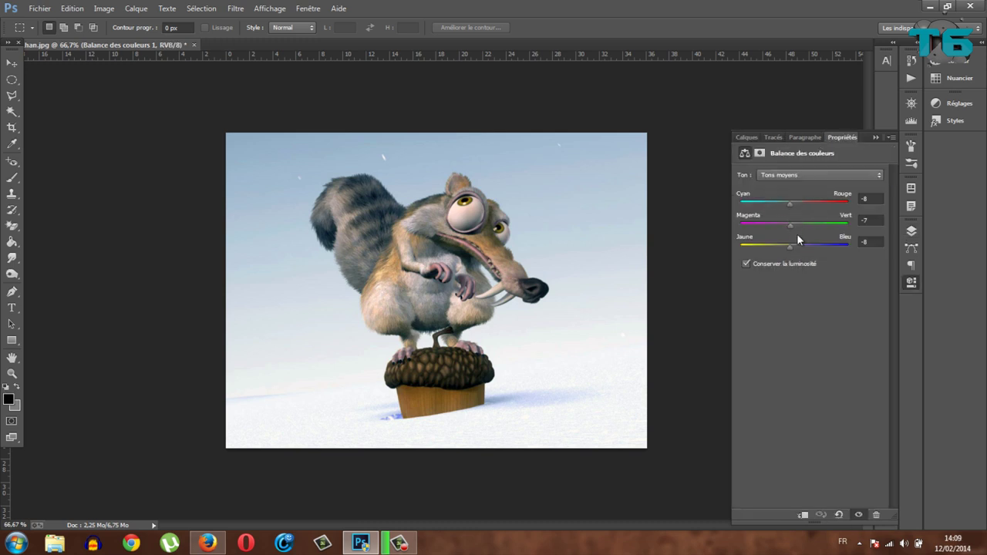
pyautogui.click(866, 199)
pyautogui.click(876, 138)
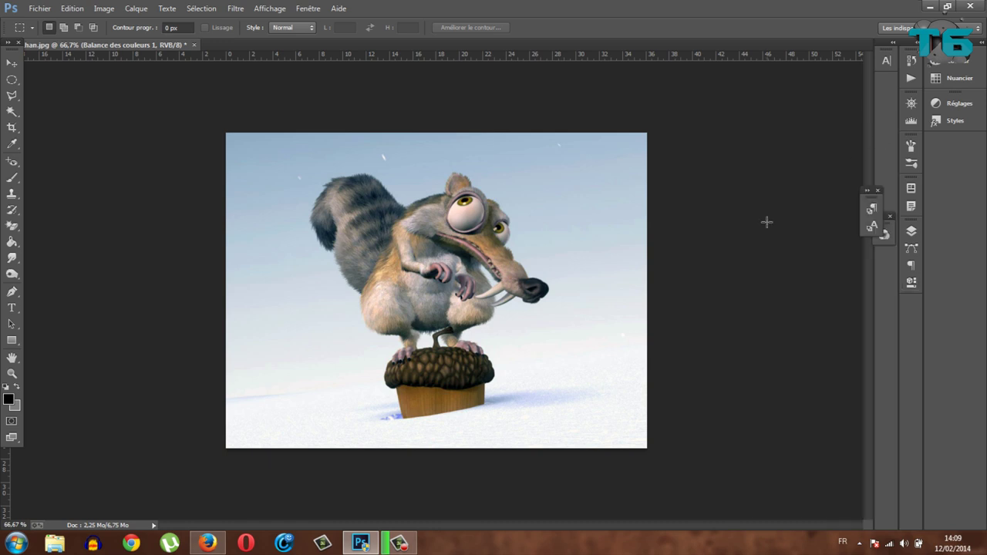
# Add a Courbes adjustment with points 2→11, 183→171 and 255→244
pyautogui.click(956, 103)
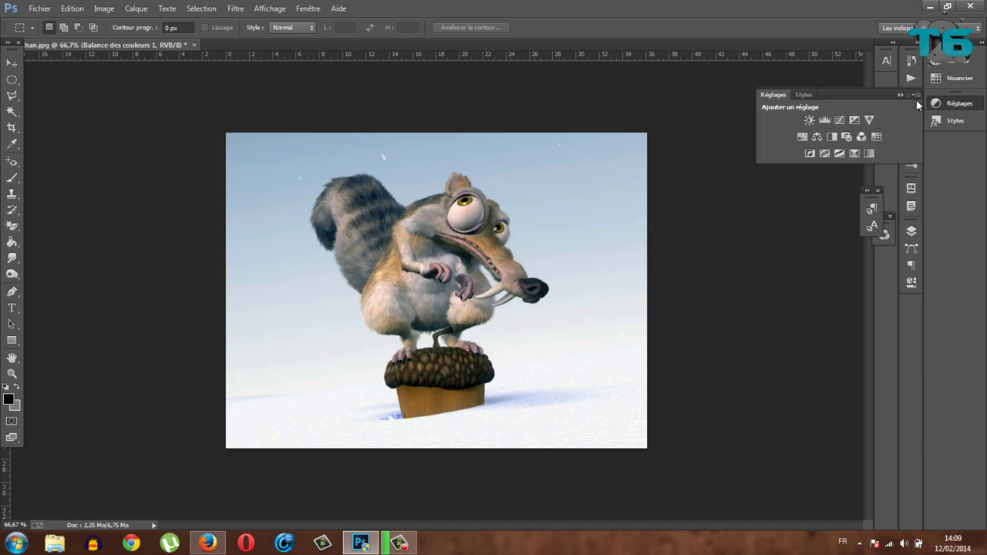
pyautogui.click(839, 120)
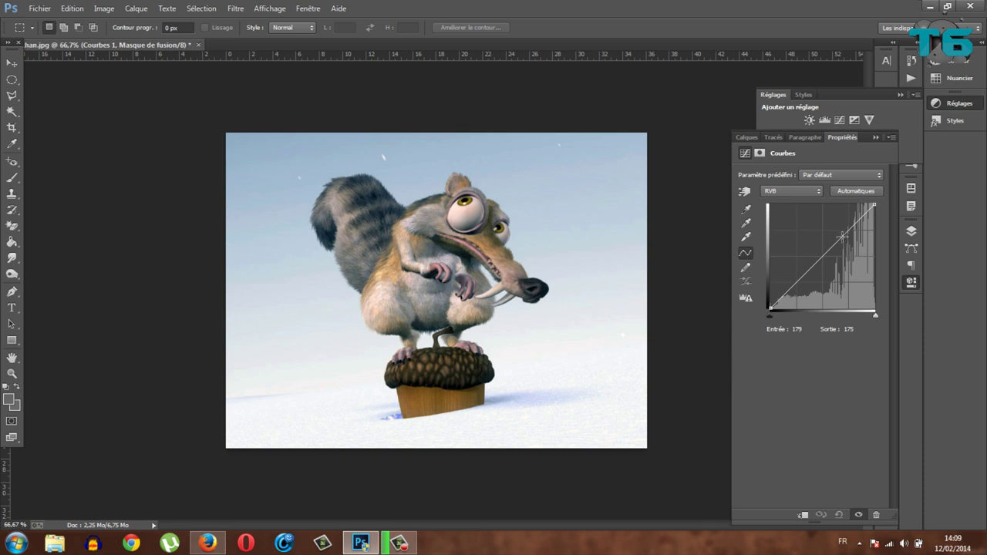
pyautogui.moveTo(843, 233); pyautogui.dragTo(845, 239)
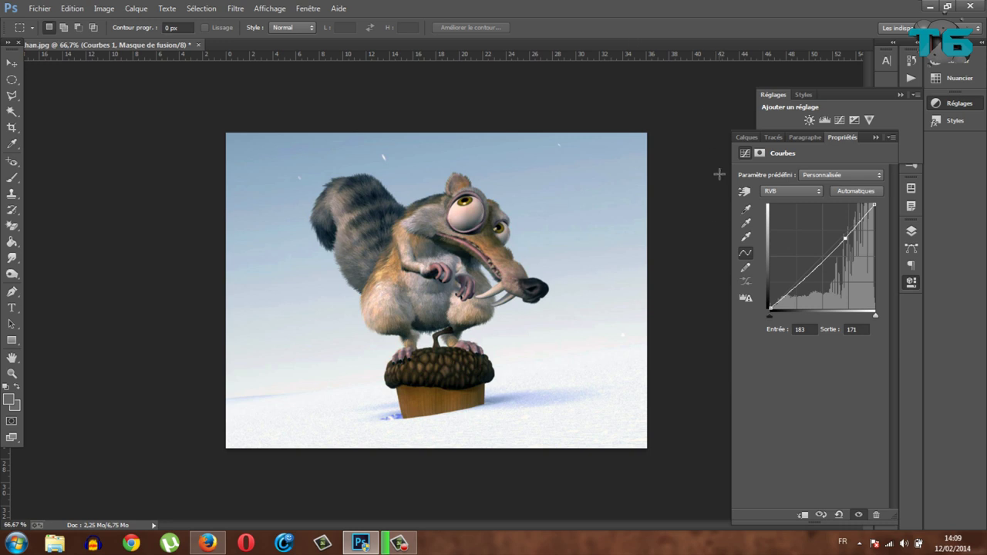
pyautogui.click(770, 306)
pyautogui.moveTo(770, 306); pyautogui.dragTo(771, 302)
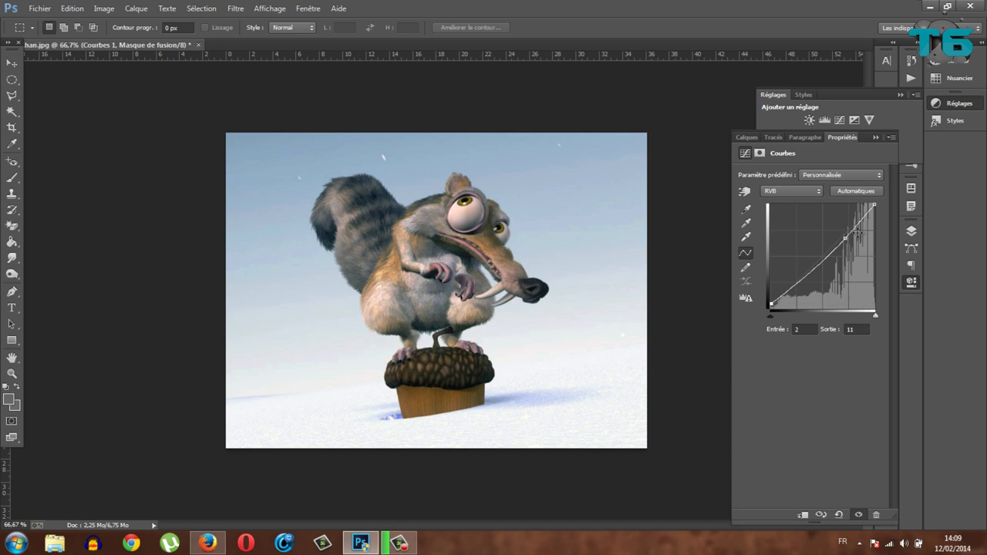
pyautogui.click(875, 205)
pyautogui.moveTo(875, 205); pyautogui.dragTo(874, 208)
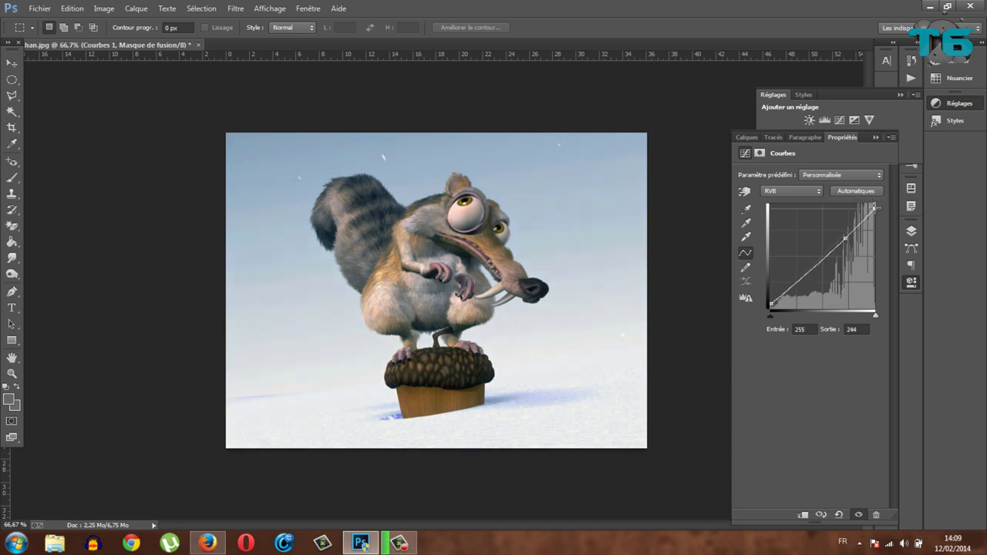
# Toggle the Courbes 1 layer on and off repeatedly to compare, leaving it hidden
pyautogui.click(875, 137)
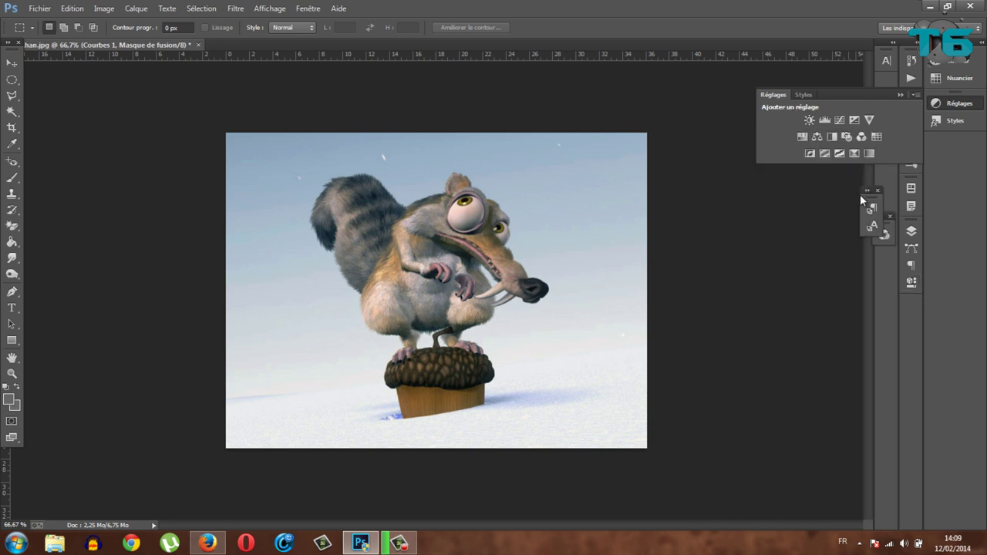
pyautogui.click(900, 95)
pyautogui.click(907, 231)
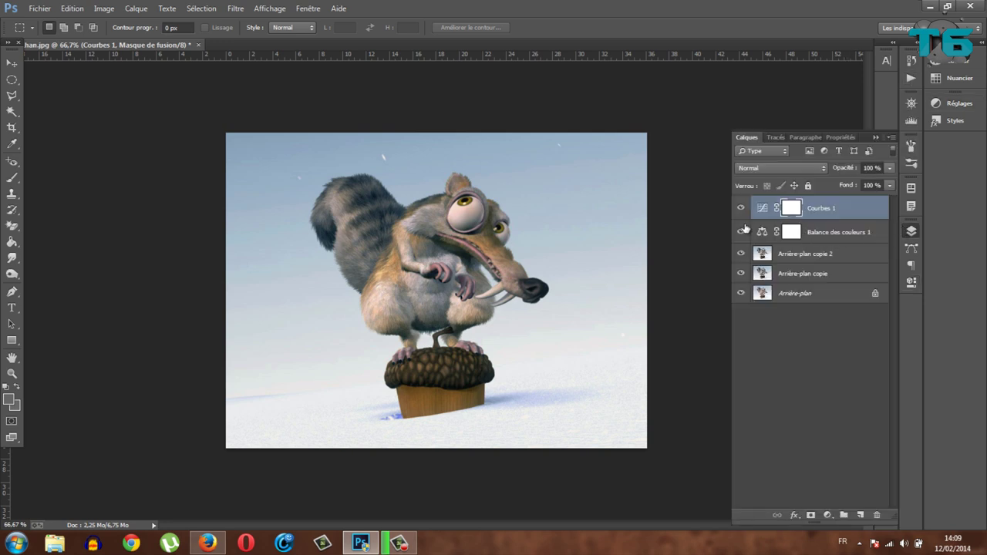
pyautogui.click(742, 209)
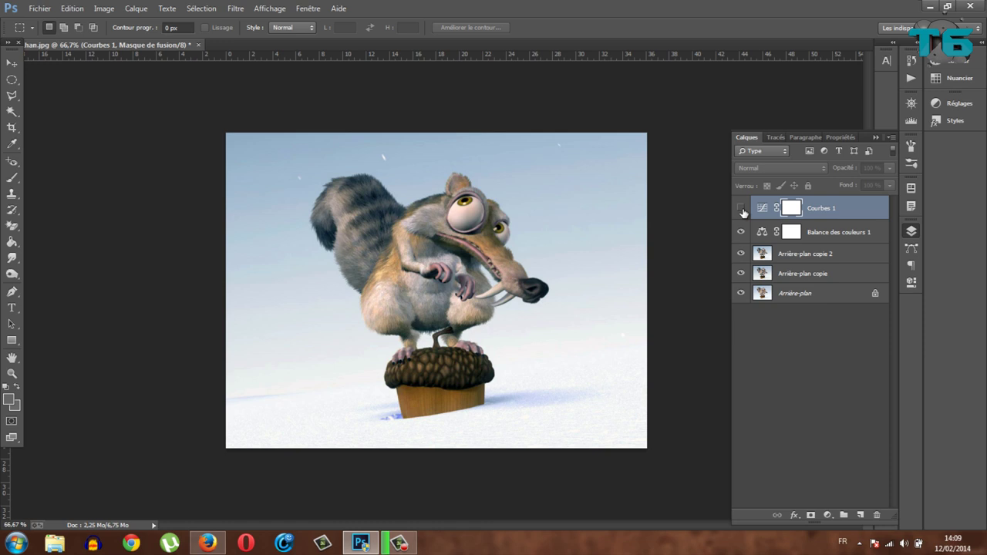
pyautogui.click(742, 209)
pyautogui.click(742, 209)
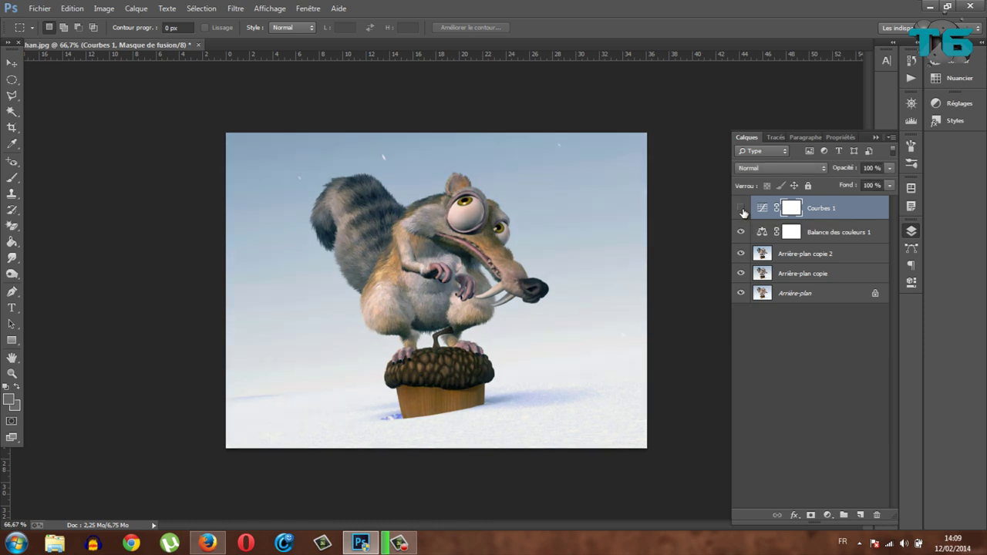
pyautogui.click(742, 209)
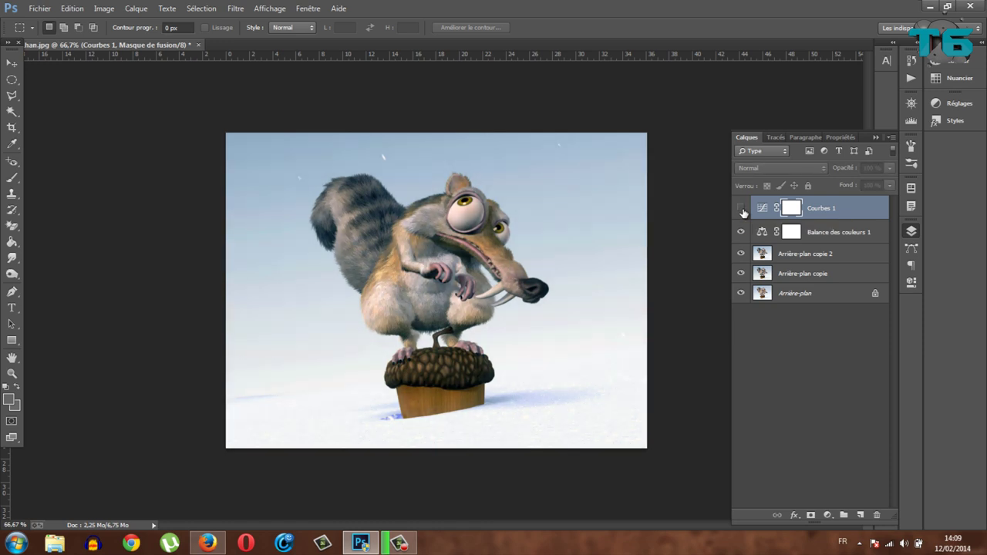
pyautogui.click(742, 209)
pyautogui.click(742, 209)
pyautogui.click(742, 209)
pyautogui.click(742, 209)
# Delete Courbes 1 and duplicate Arrière-plan copie 2 into copie 3 with Ctrl+J
pyautogui.press('Delete')
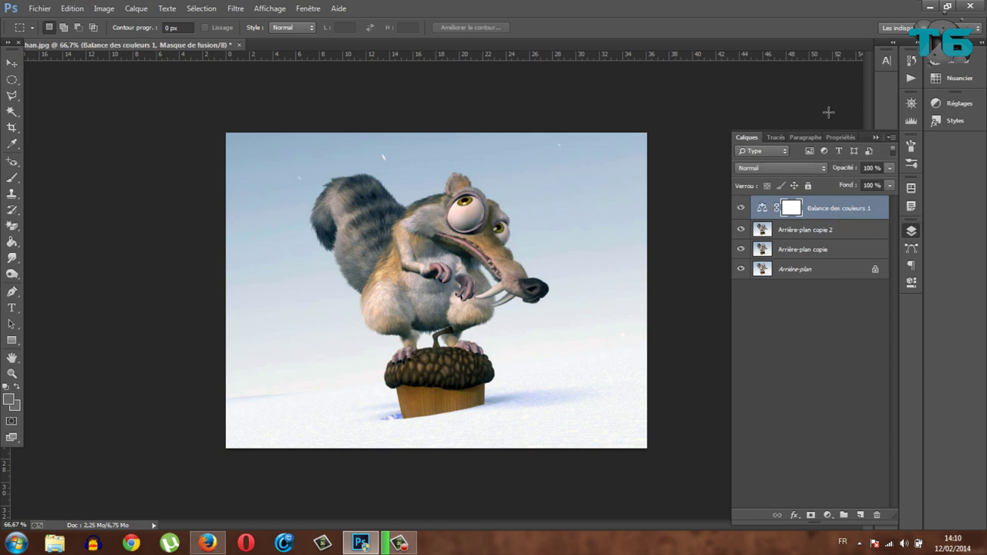
pyautogui.click(867, 231)
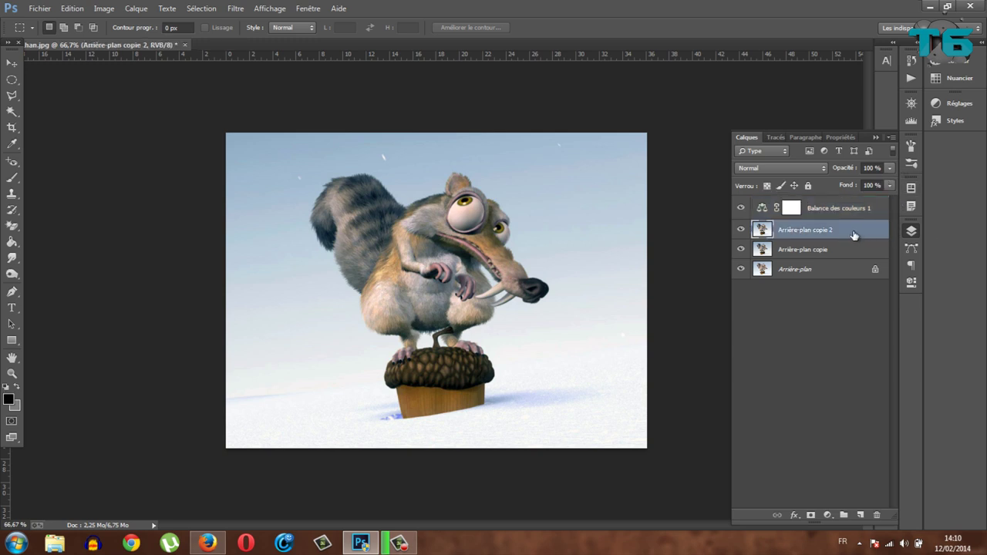
pyautogui.hotkey('ctrl', 'j')
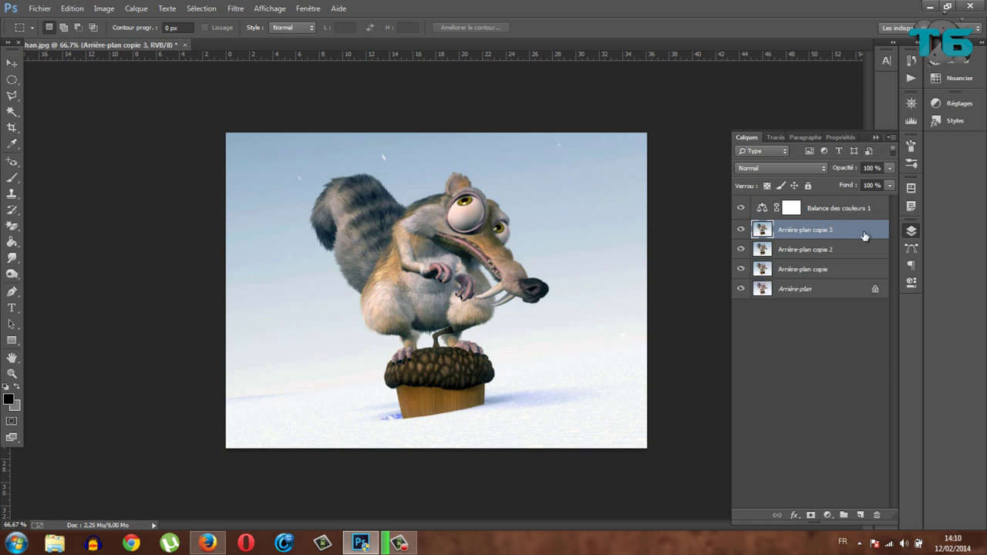
# Sharpen Arrière-plan copie 3 with Filtre > Renforcement > Encore plus net
pyautogui.click(876, 138)
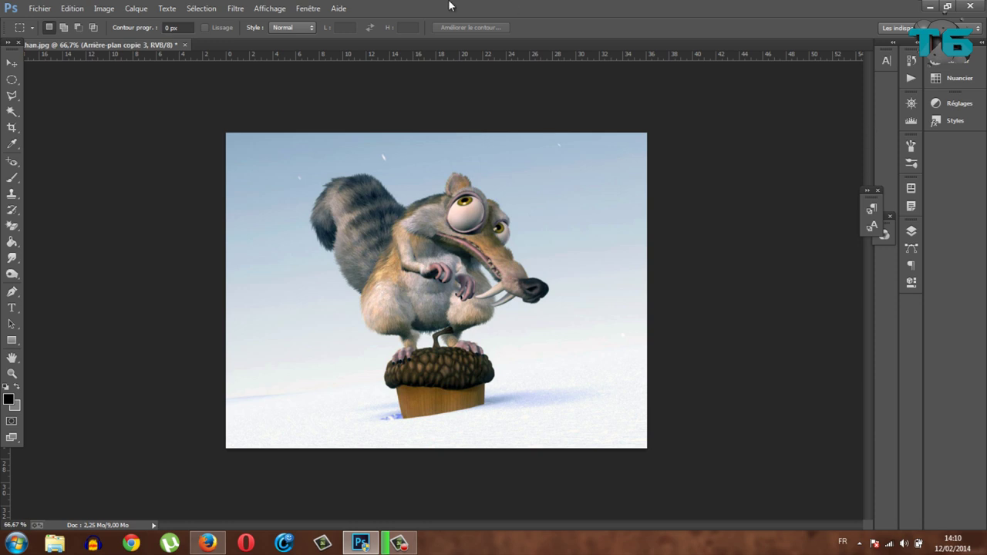
pyautogui.click(236, 10)
pyautogui.moveTo(255, 157)
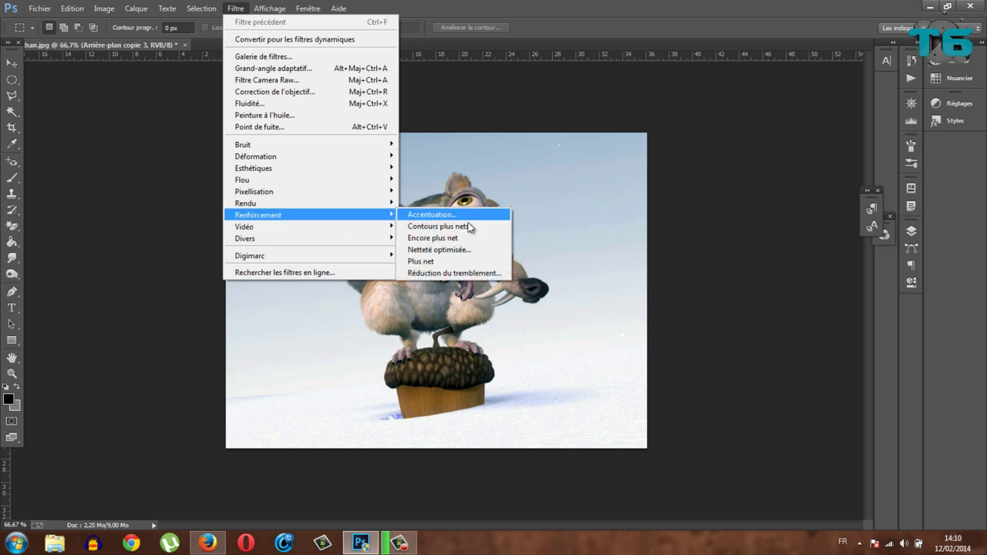
pyautogui.moveTo(258, 215)
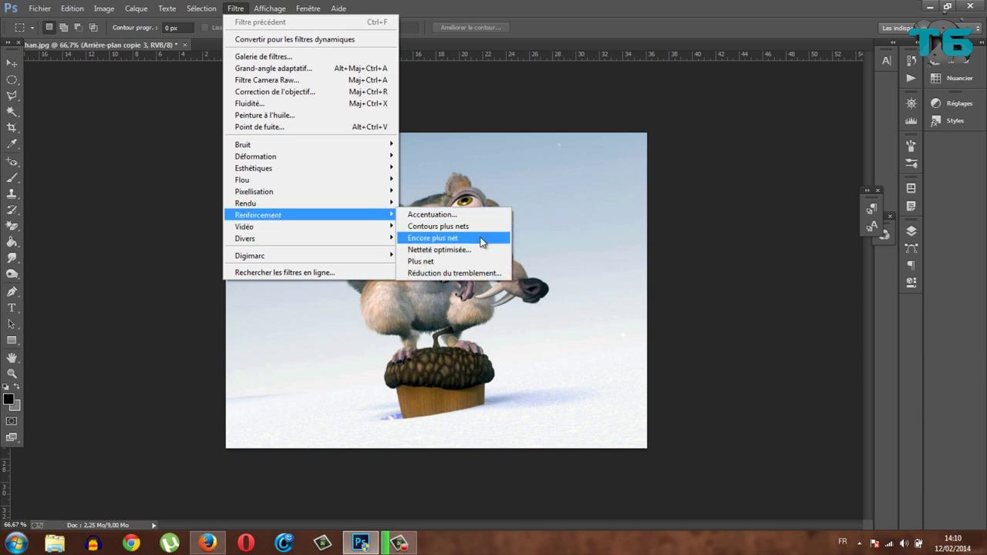
pyautogui.click(480, 240)
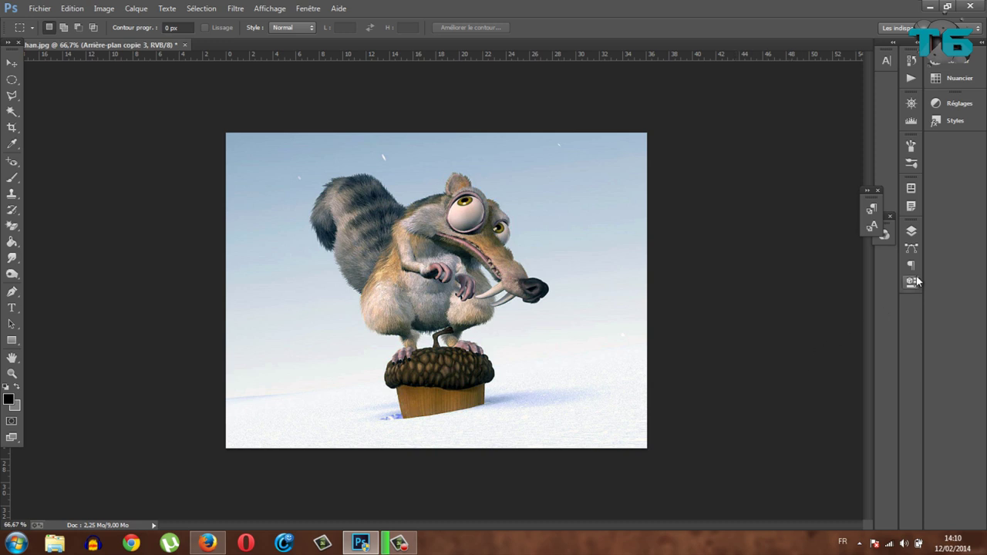
pyautogui.click(911, 231)
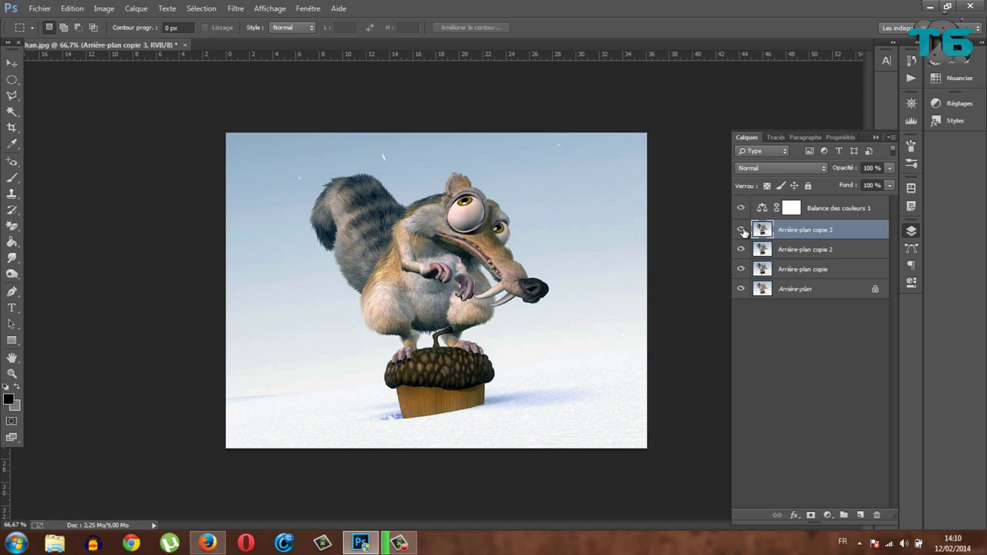
pyautogui.click(741, 230)
pyautogui.click(741, 229)
pyautogui.click(741, 229)
pyautogui.click(741, 229)
pyautogui.click(741, 230)
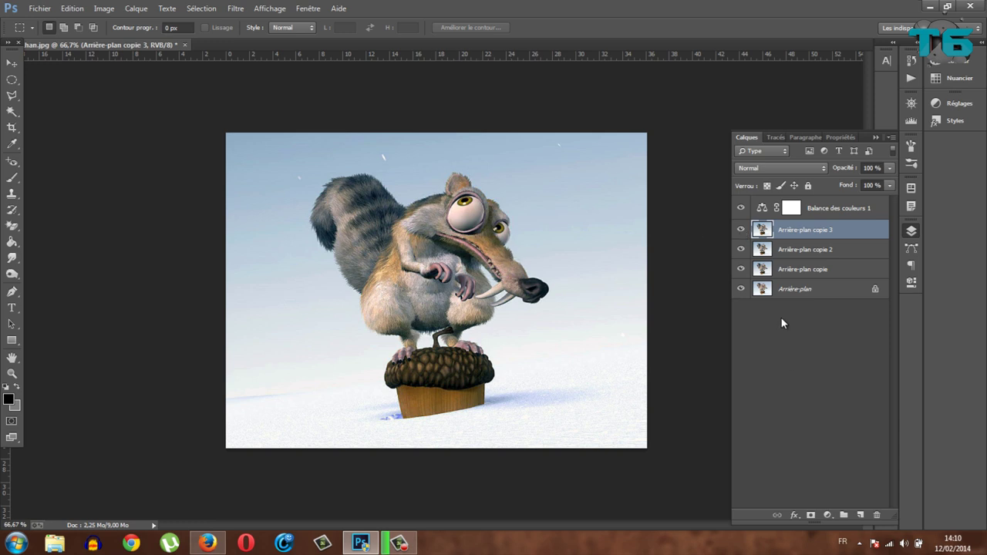
pyautogui.click(747, 230)
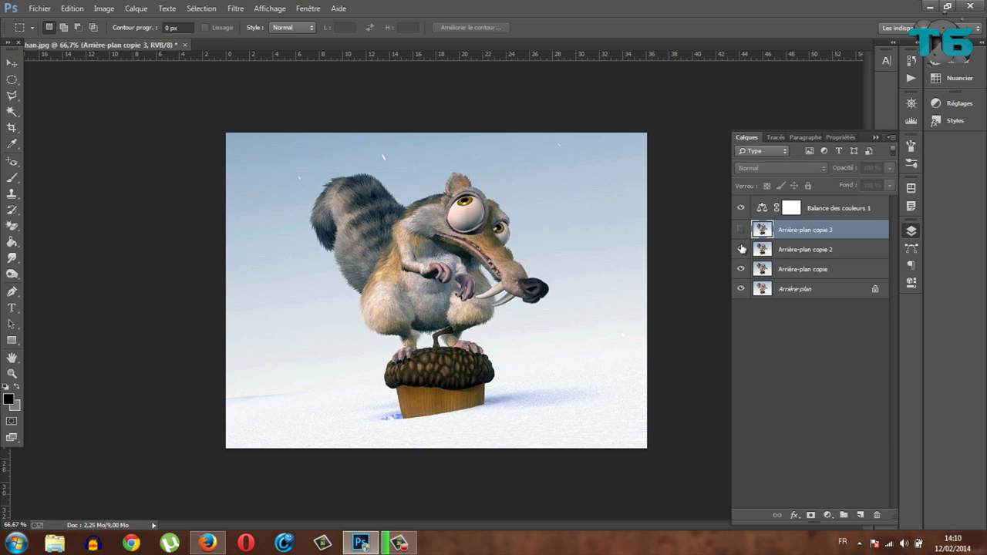
pyautogui.click(741, 249)
pyautogui.click(741, 269)
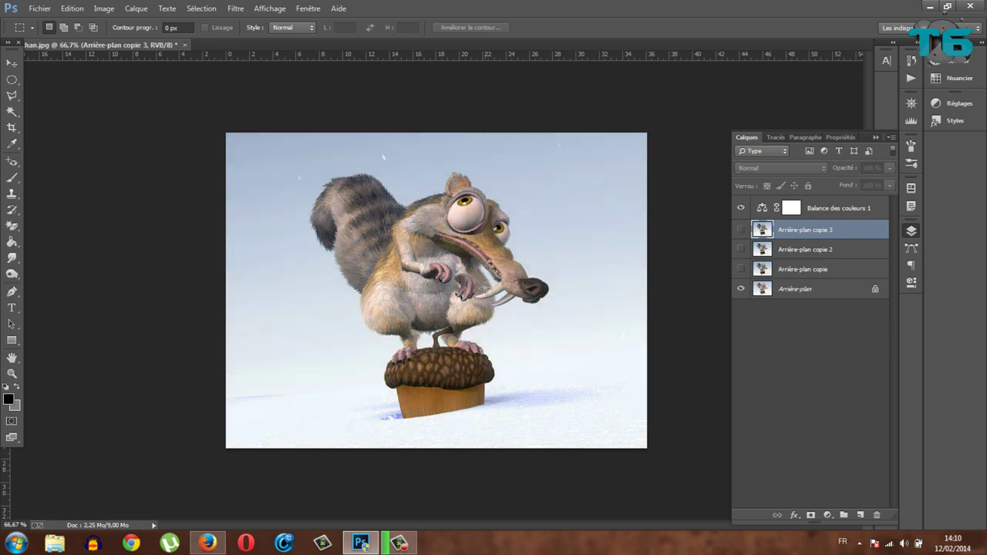
pyautogui.click(741, 269)
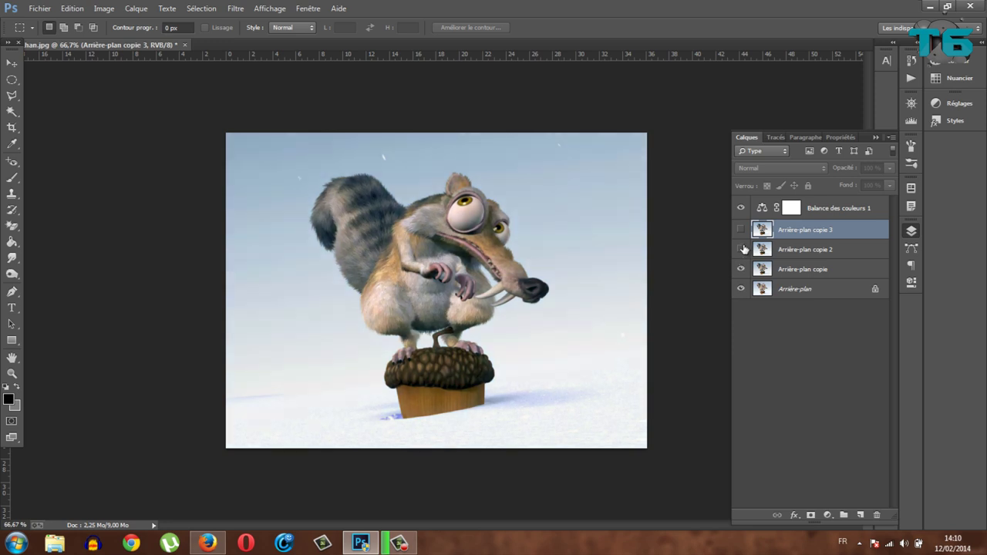
pyautogui.click(741, 249)
pyautogui.click(741, 230)
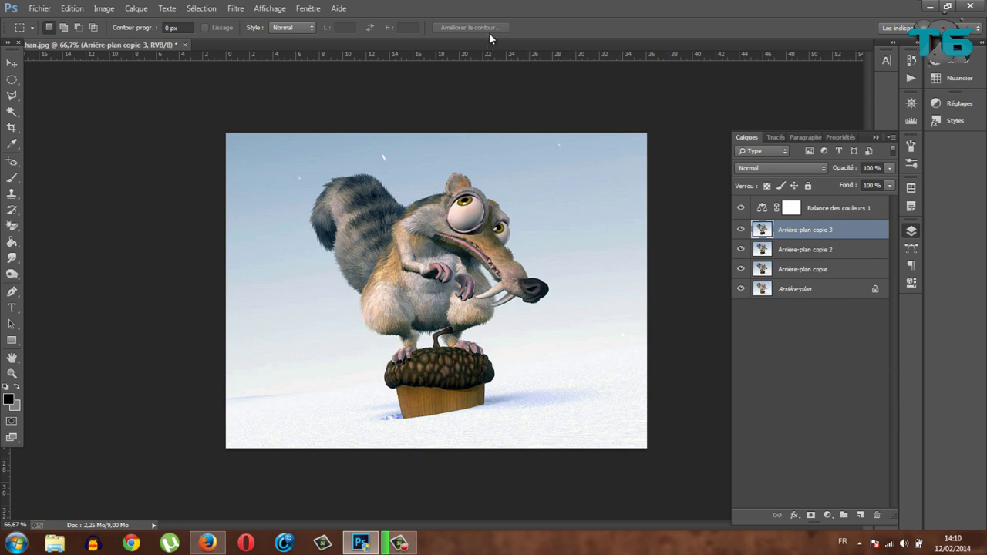
pyautogui.click(741, 229)
pyautogui.click(741, 230)
# Begin saving a copy in JPEG format, after cancelling an accidental document close
pyautogui.click(970, 6)
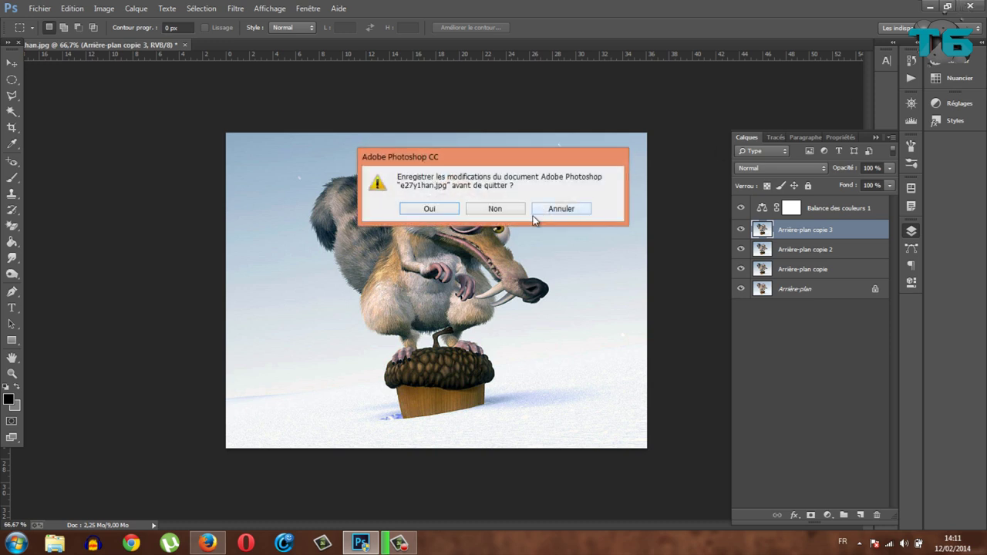
pyautogui.click(549, 208)
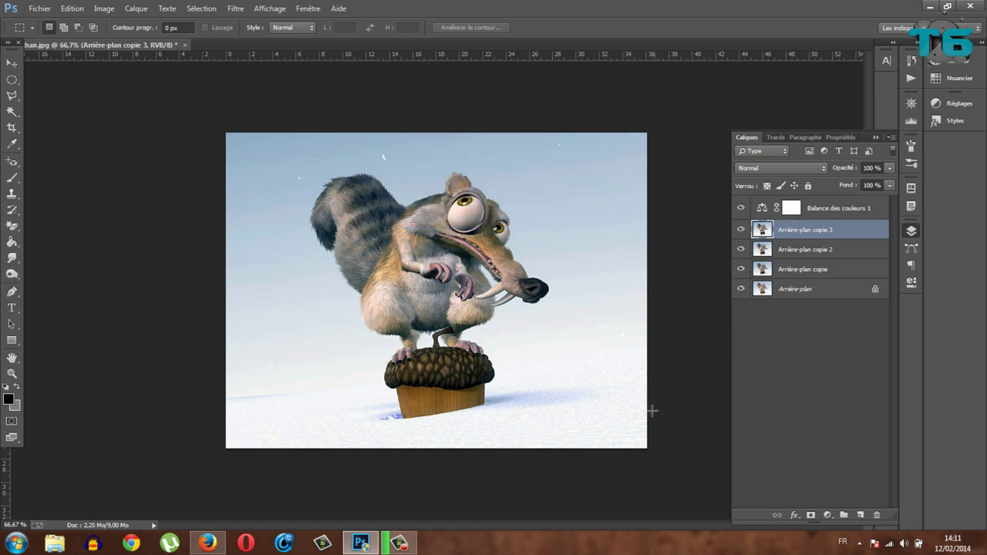
pyautogui.click(39, 9)
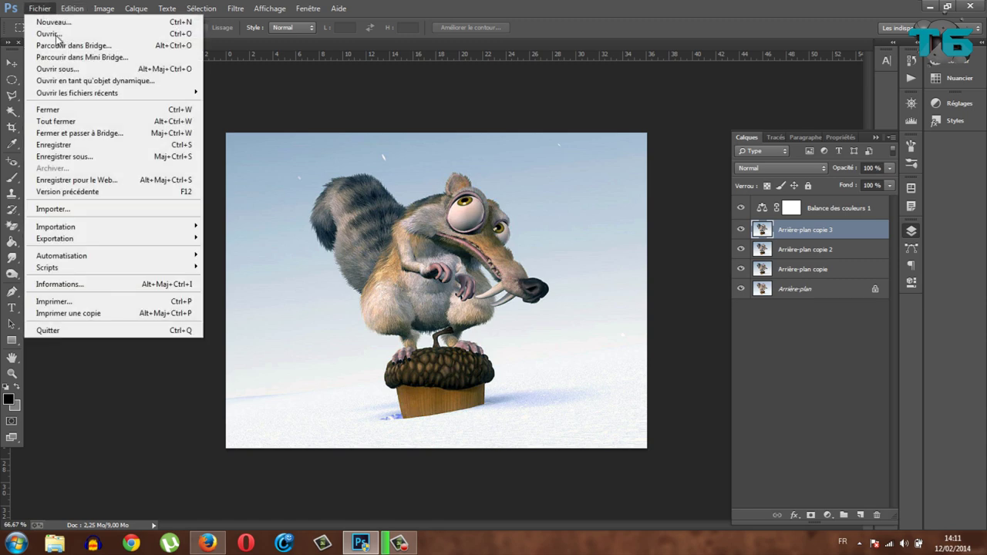
pyautogui.click(106, 156)
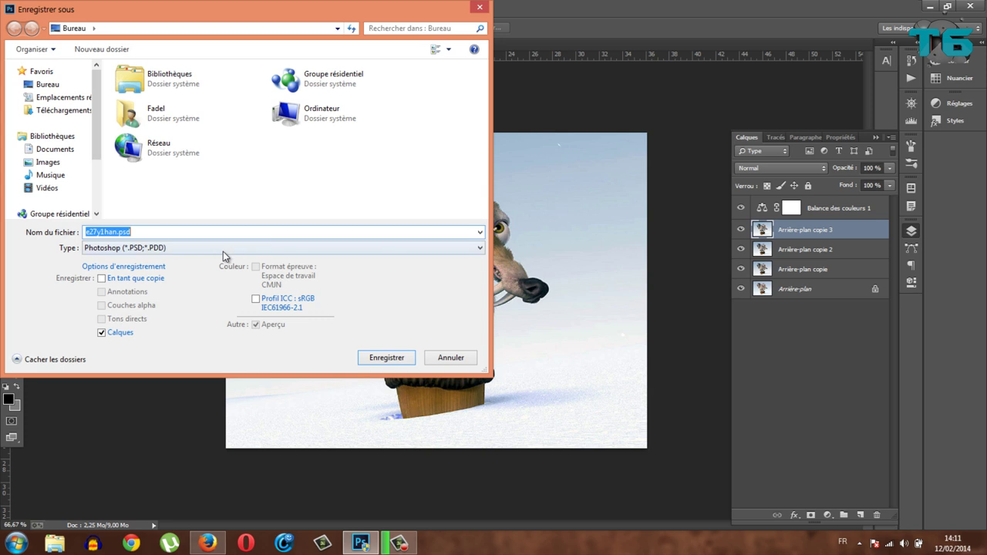
pyautogui.click(223, 249)
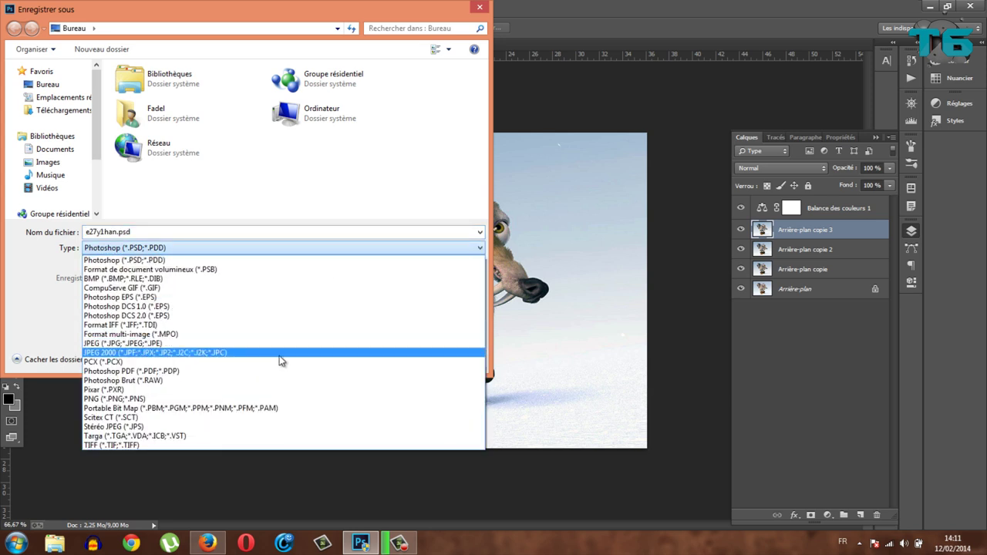
pyautogui.click(254, 344)
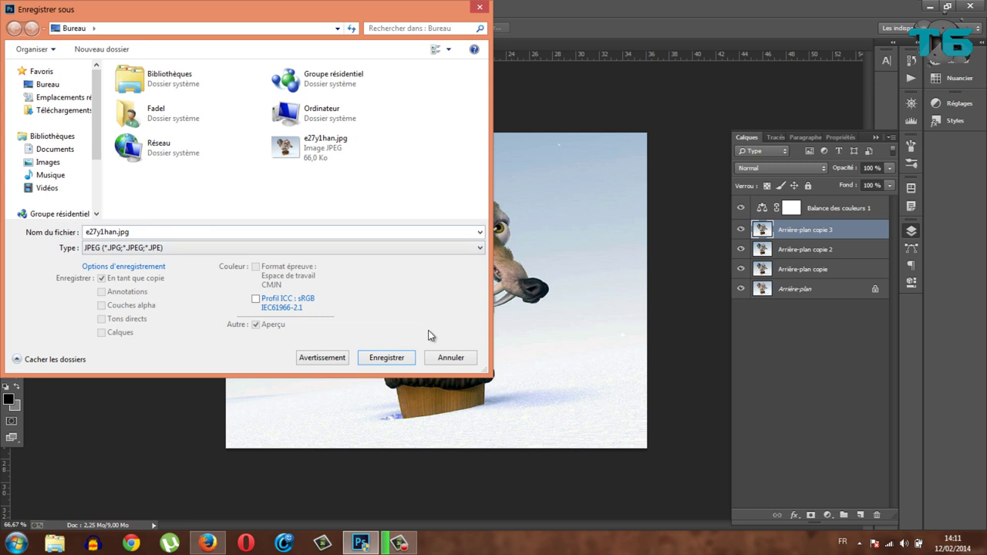
pyautogui.click(215, 249)
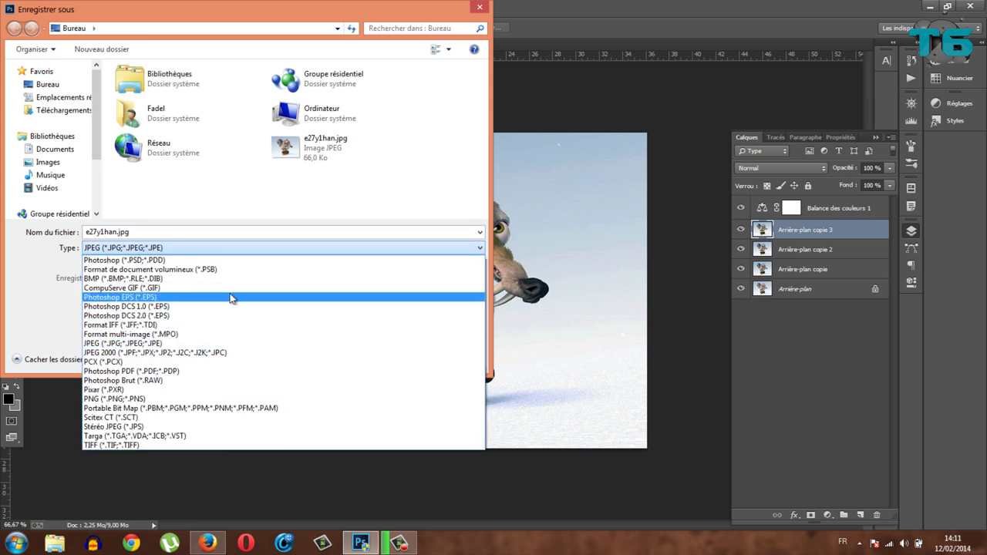
pyautogui.click(276, 232)
# Save the copy to the desktop as e27y1hyyan.jpg at JPEG quality 12
pyautogui.doubleClick(108, 232)
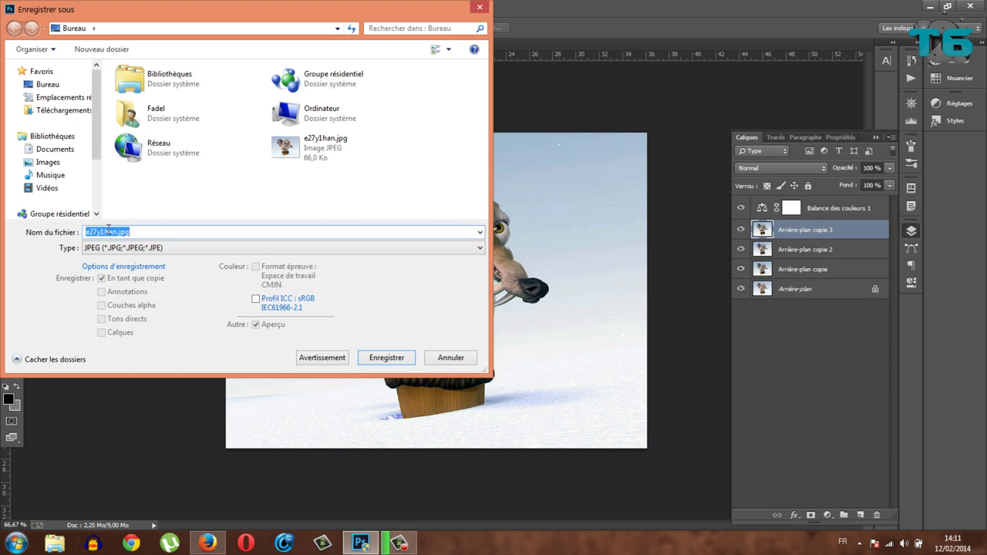
pyautogui.click(108, 231)
pyautogui.write('yy')
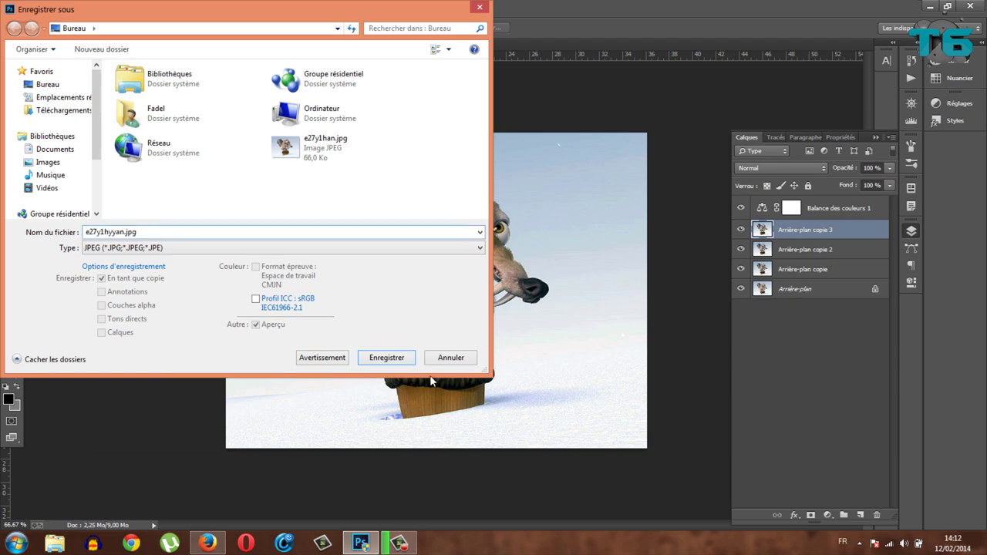
pyautogui.click(388, 359)
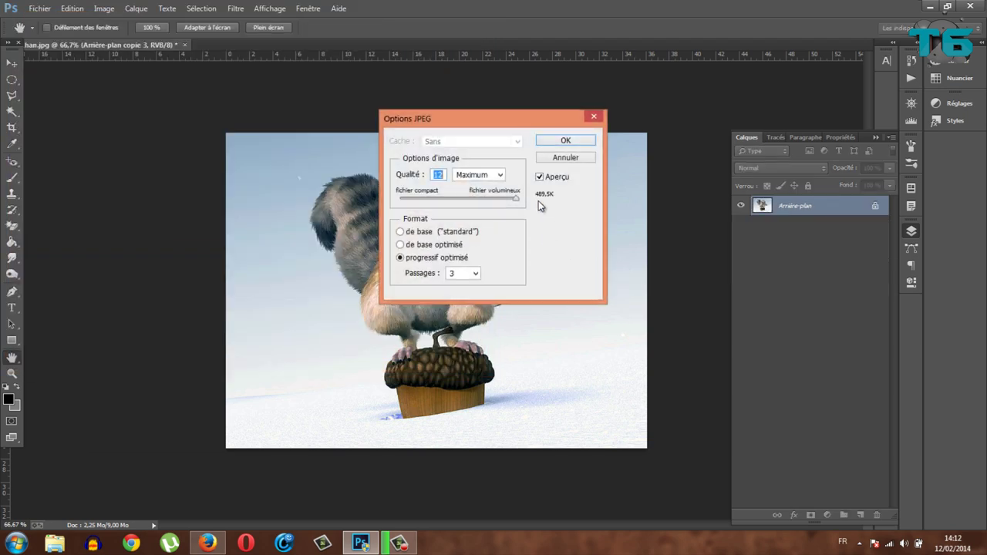
pyautogui.press('Return')
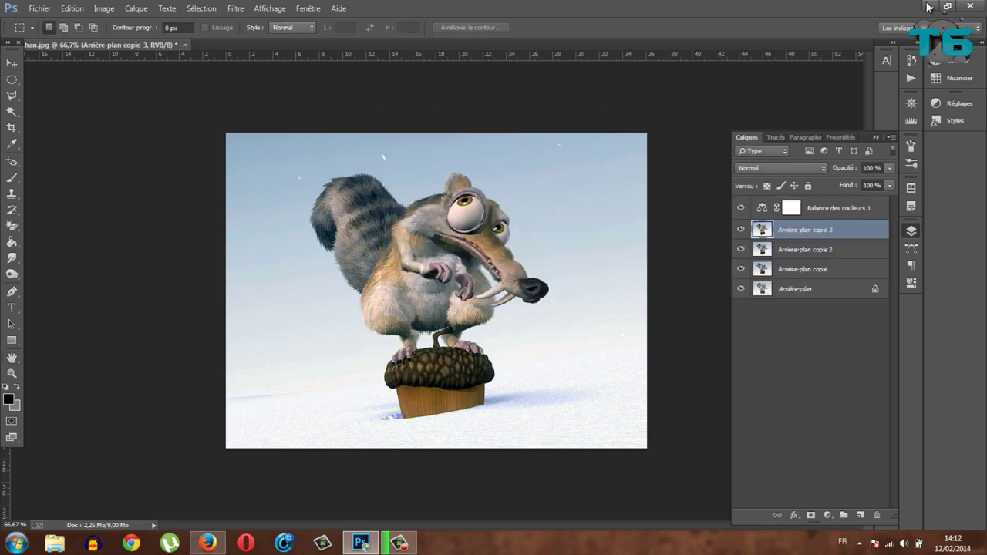
# Place the new e27y1hyyan.jpg beside e27y1han.jpg on the desktop and open it in Windows Photo Viewer
pyautogui.click(930, 6)
pyautogui.moveTo(25, 116); pyautogui.dragTo(439, 303)
pyautogui.moveTo(379, 225); pyautogui.dragTo(720, 466)
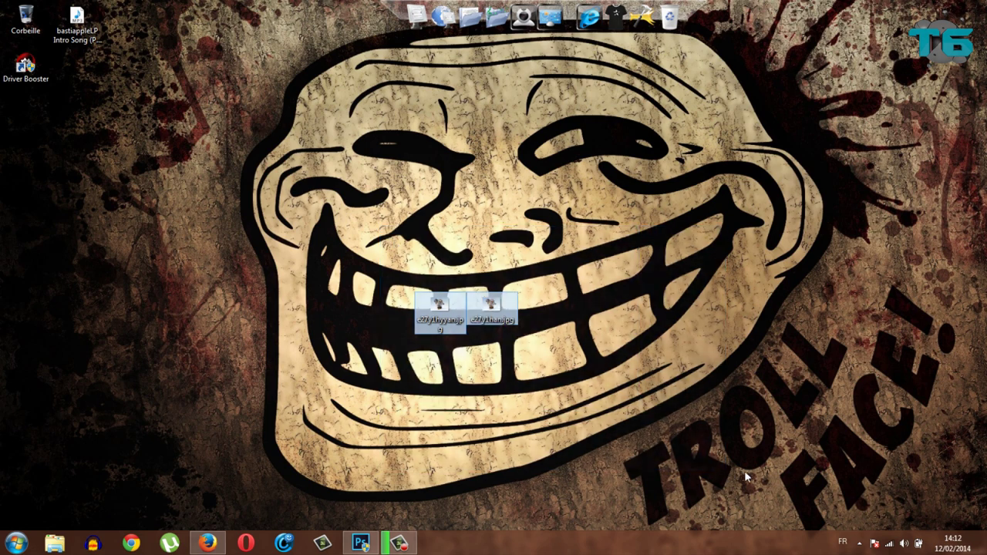
pyautogui.click(718, 388)
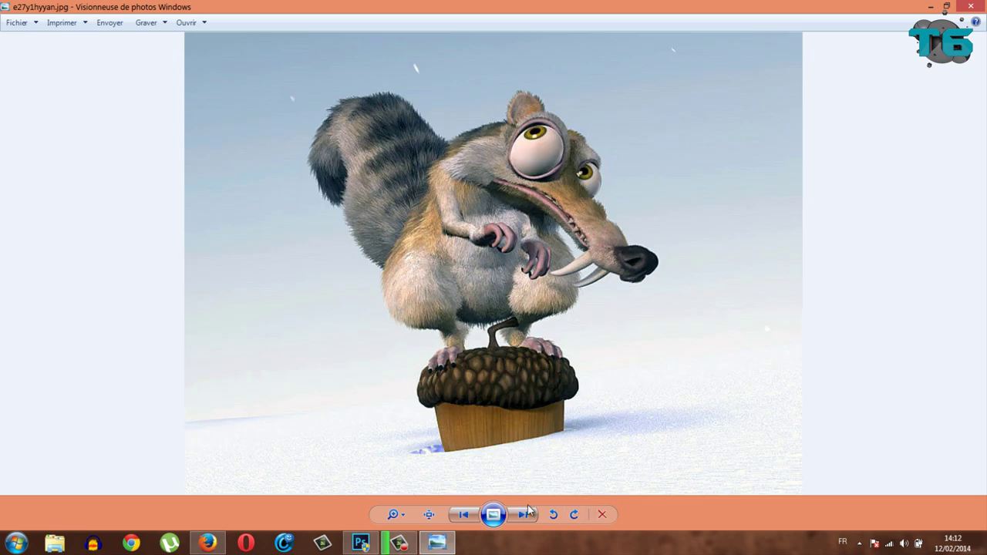
# Flip repeatedly between e27y1hyyan.jpg and the original e27y1han.jpg, then return to the Photoshop document
pyautogui.click(528, 515)
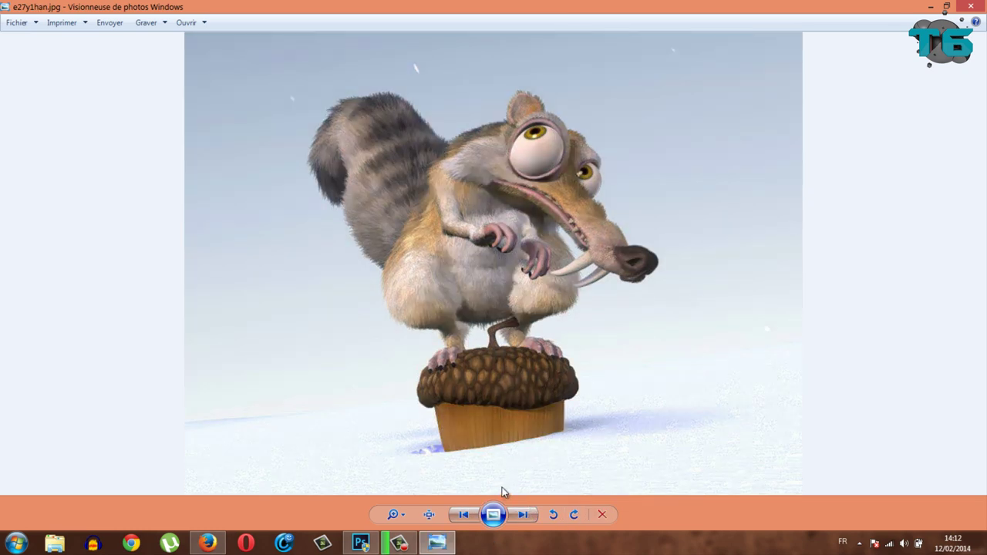
pyautogui.click(465, 515)
pyautogui.click(522, 520)
pyautogui.click(465, 514)
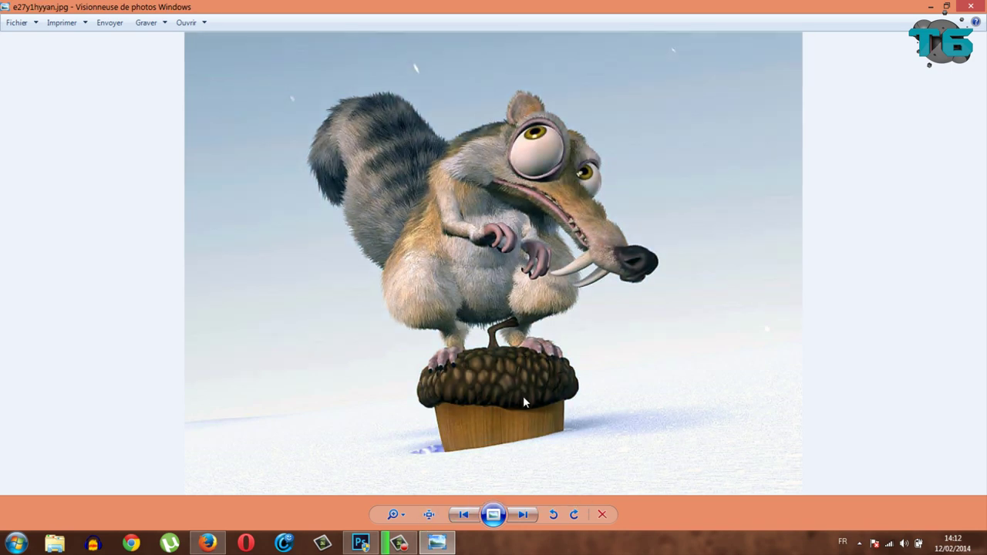
pyautogui.click(522, 518)
pyautogui.click(464, 514)
pyautogui.click(522, 515)
pyautogui.click(464, 514)
pyautogui.click(522, 514)
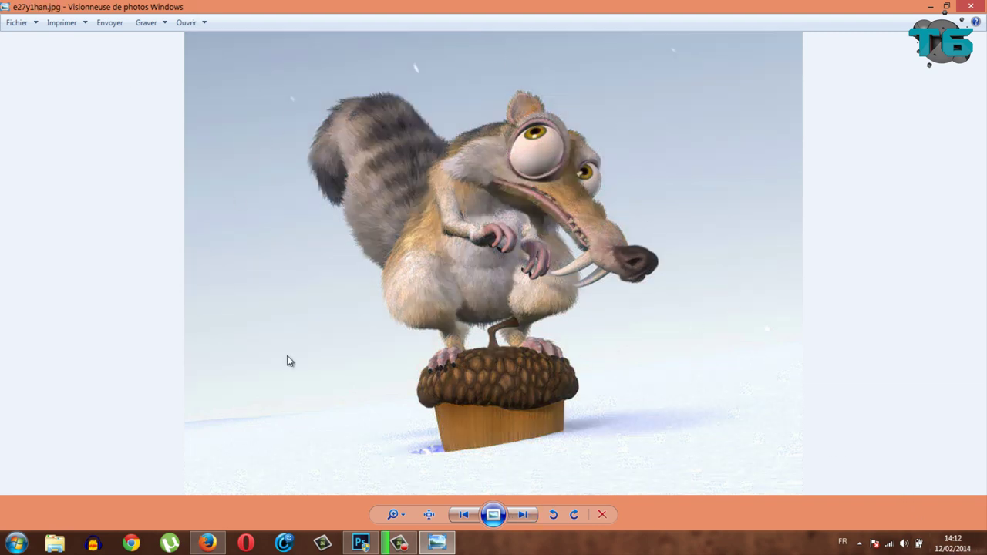
pyautogui.click(378, 542)
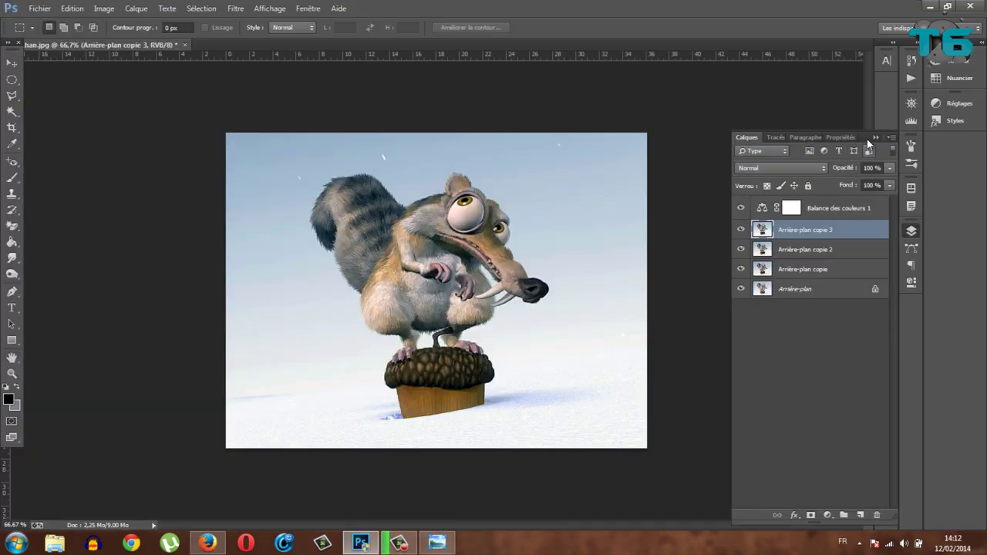
# Reopen the Balance des couleurs 1 properties to check the midtones -8, -7, -8
pyautogui.click(875, 137)
pyautogui.click(872, 208)
pyautogui.doubleClick(772, 209)
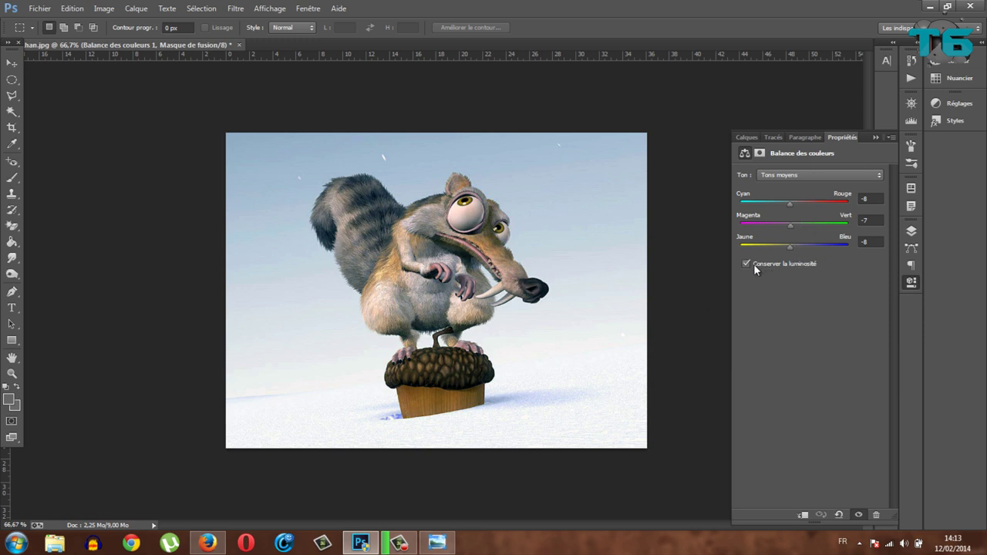
# Compare e27y1hyyan.jpg with the original e27y1han.jpg once more in Photo Viewer, then minimize the viewer
pyautogui.click(930, 6)
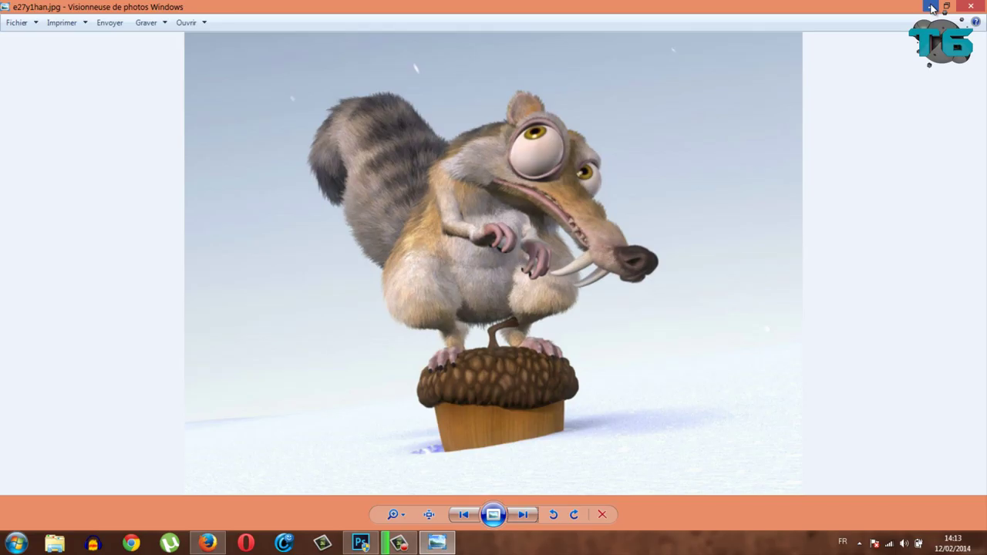
pyautogui.click(465, 513)
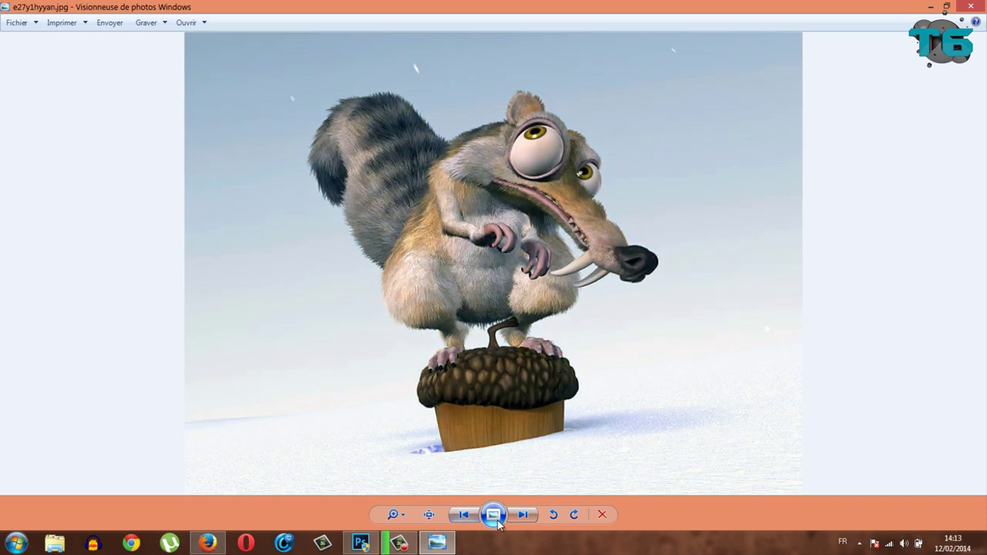
pyautogui.click(524, 514)
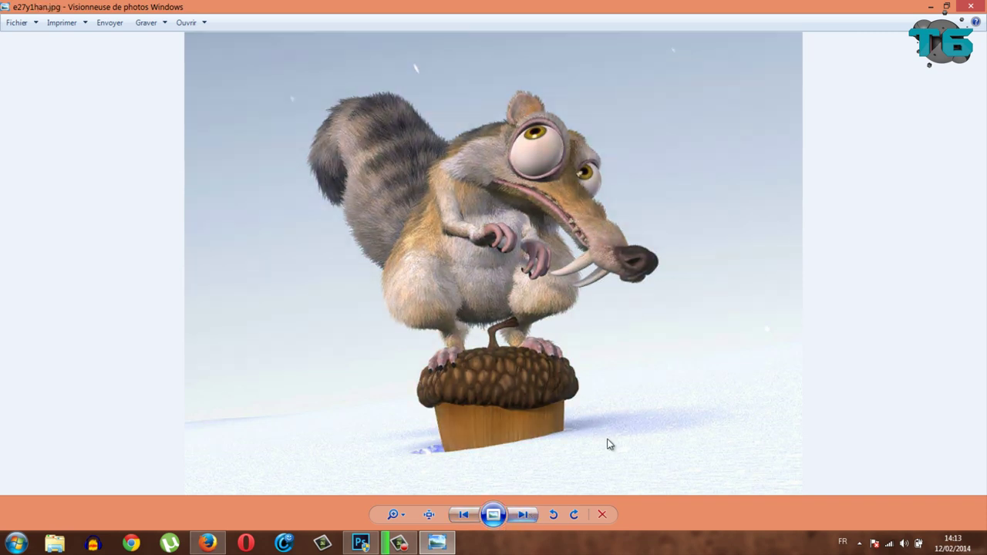
pyautogui.click(474, 516)
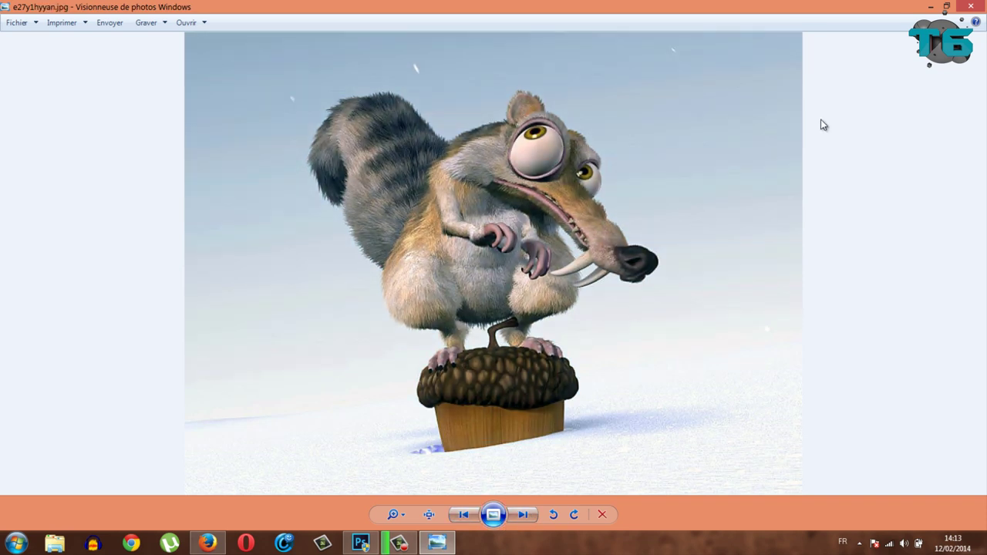
pyautogui.click(936, 6)
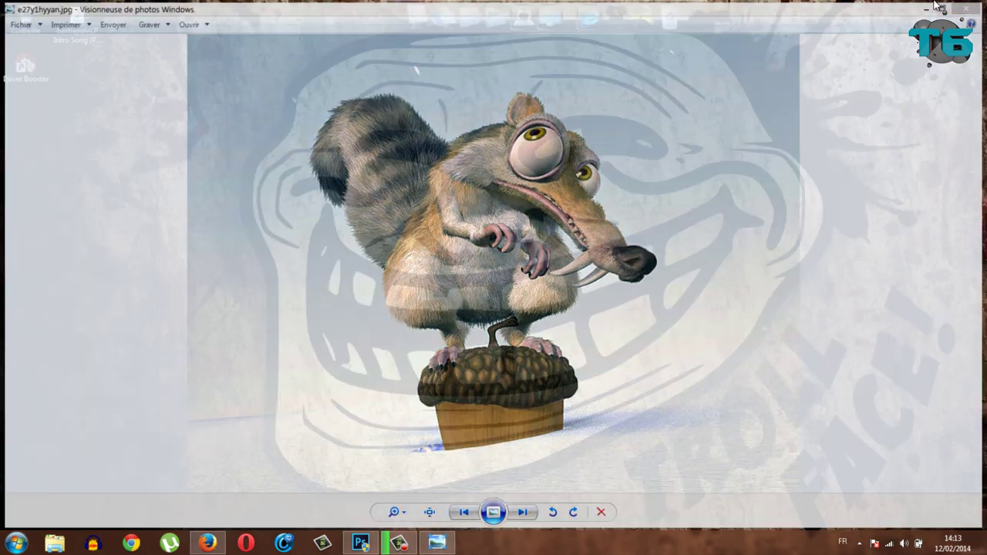